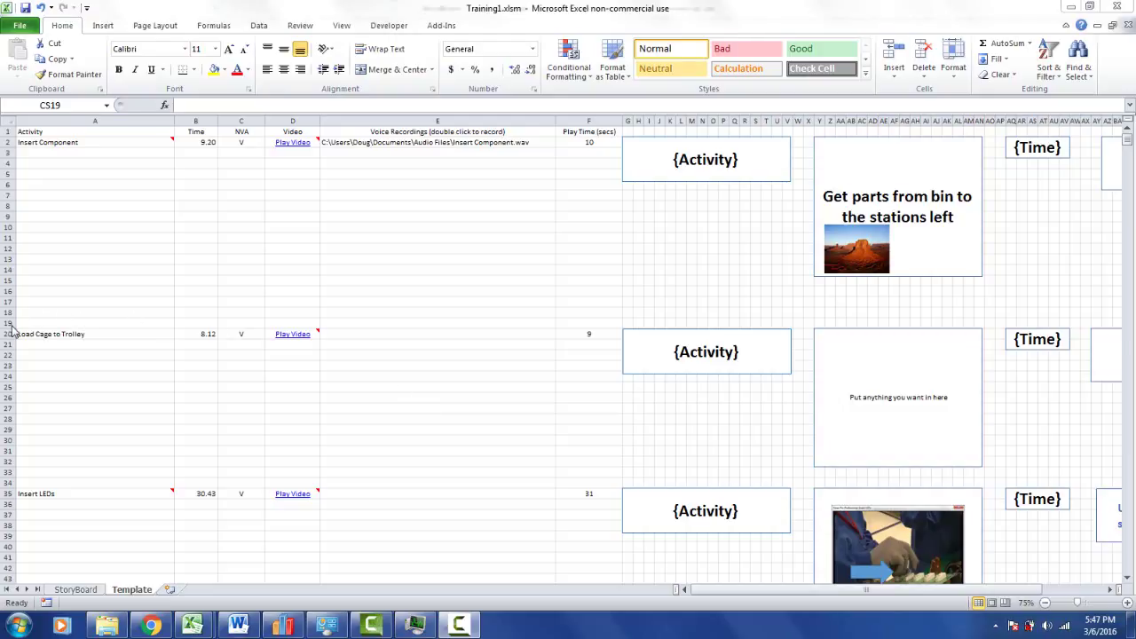
# Insert blank rows above Load Cage to Trolley and enter 'Get additional stock Items' in A19
pyautogui.moveTo(5, 323); pyautogui.dragTo(7, 421)
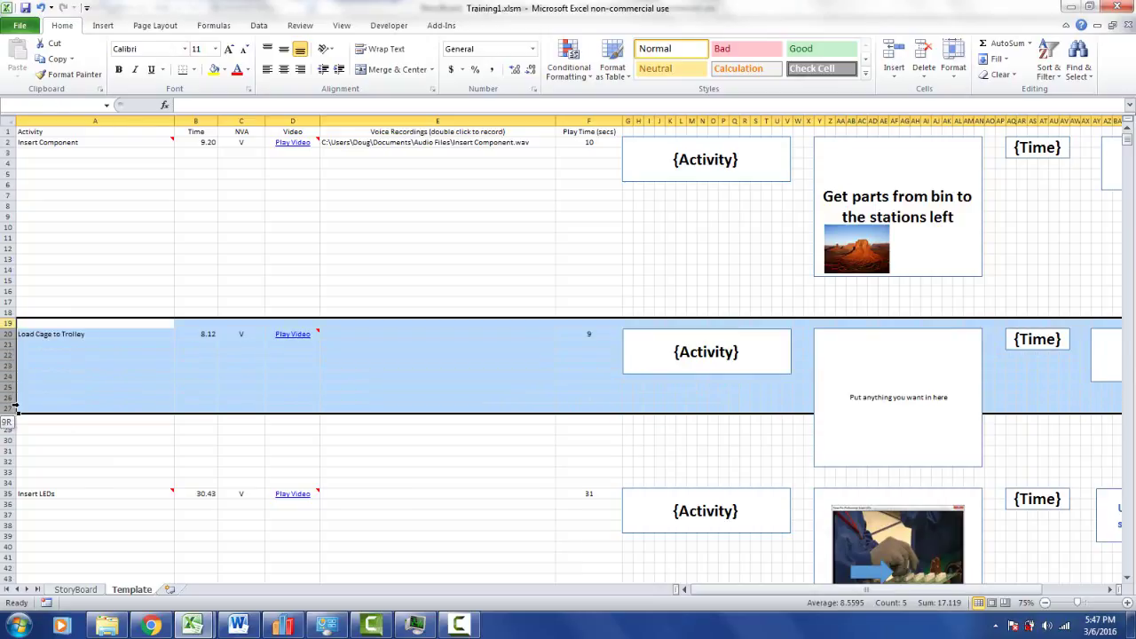
pyautogui.click(892, 58)
pyautogui.click(125, 323)
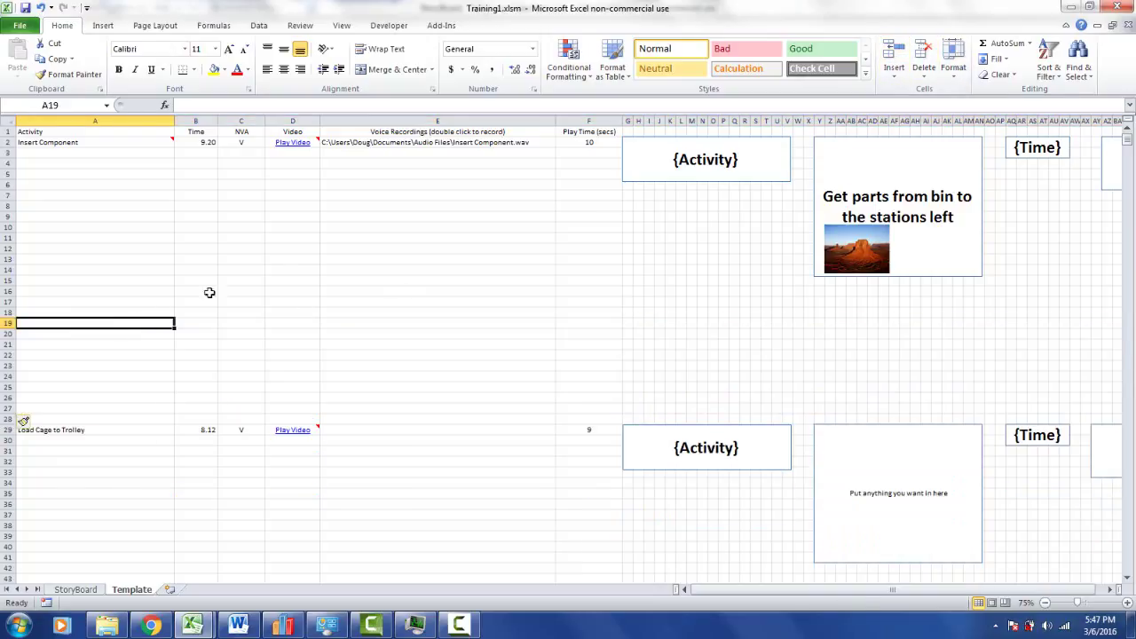
pyautogui.write('Get additional stock Ite')
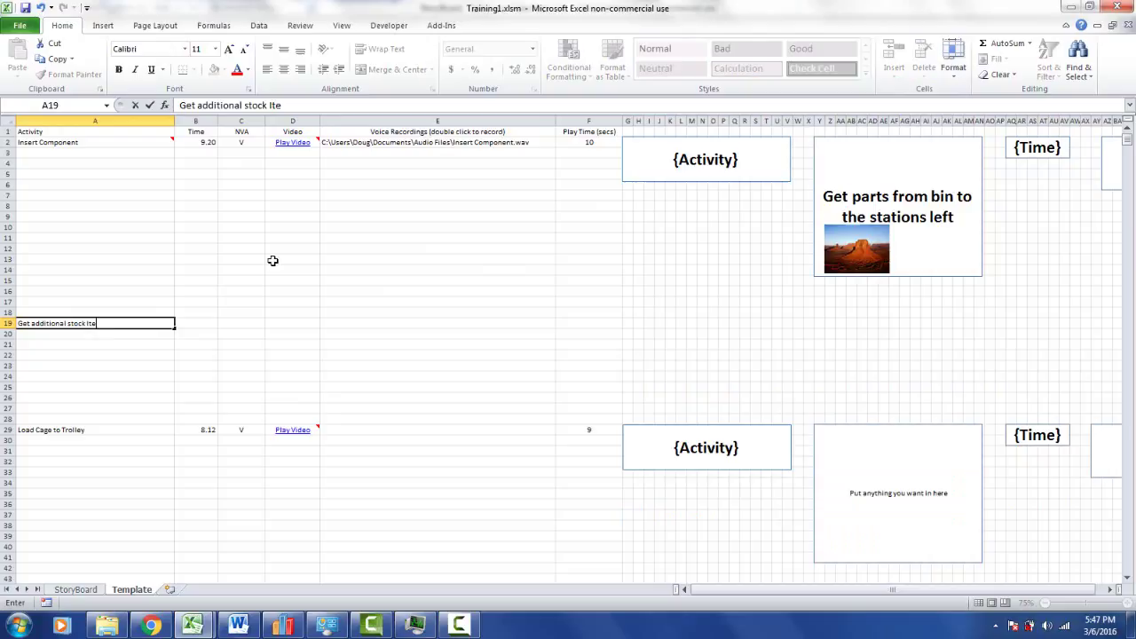
pyautogui.write('ms')
pyautogui.click(211, 323)
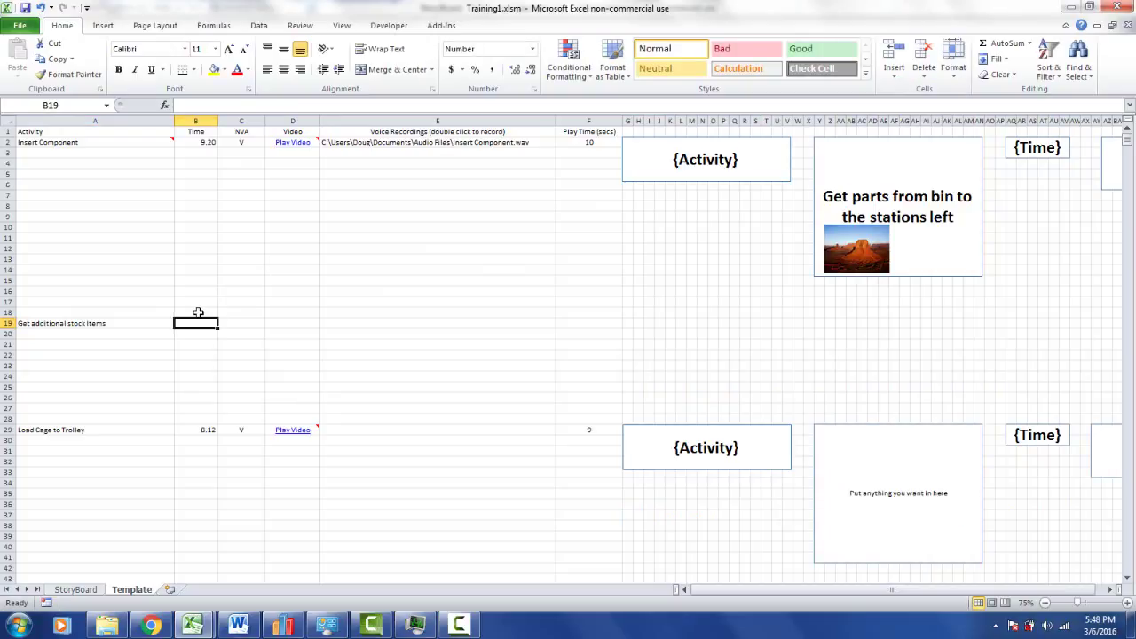
# Fill row 19 with time 5 in B19, N in C19 and play time 6 in F19
pyautogui.write('5')
pyautogui.hotkey('ctrl', 'Return')
pyautogui.click(248, 322)
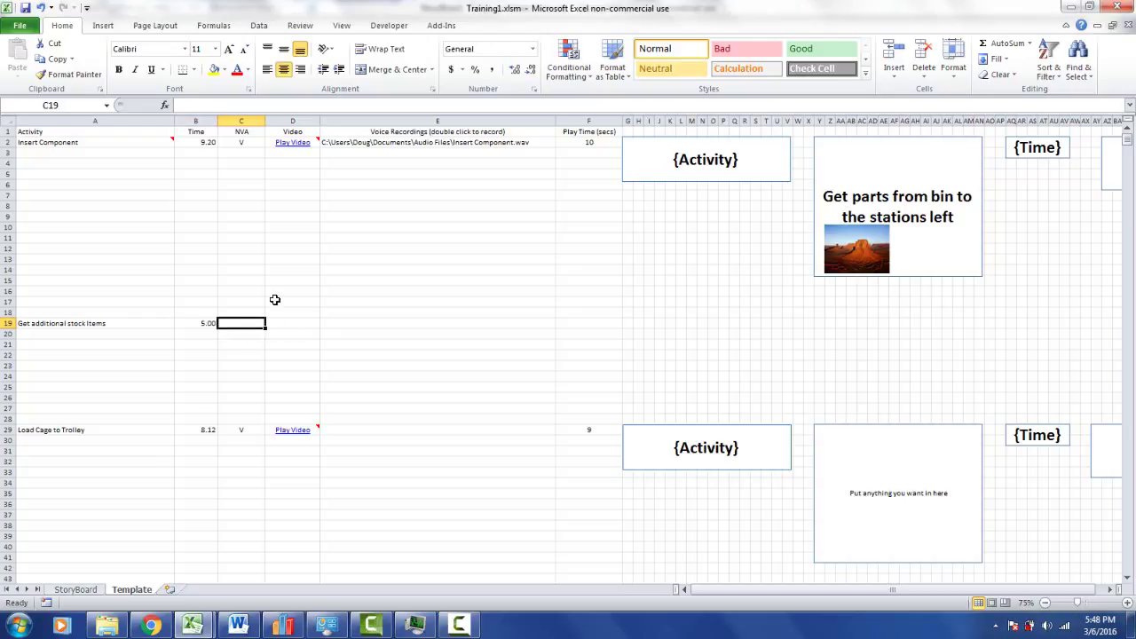
pyautogui.write('N')
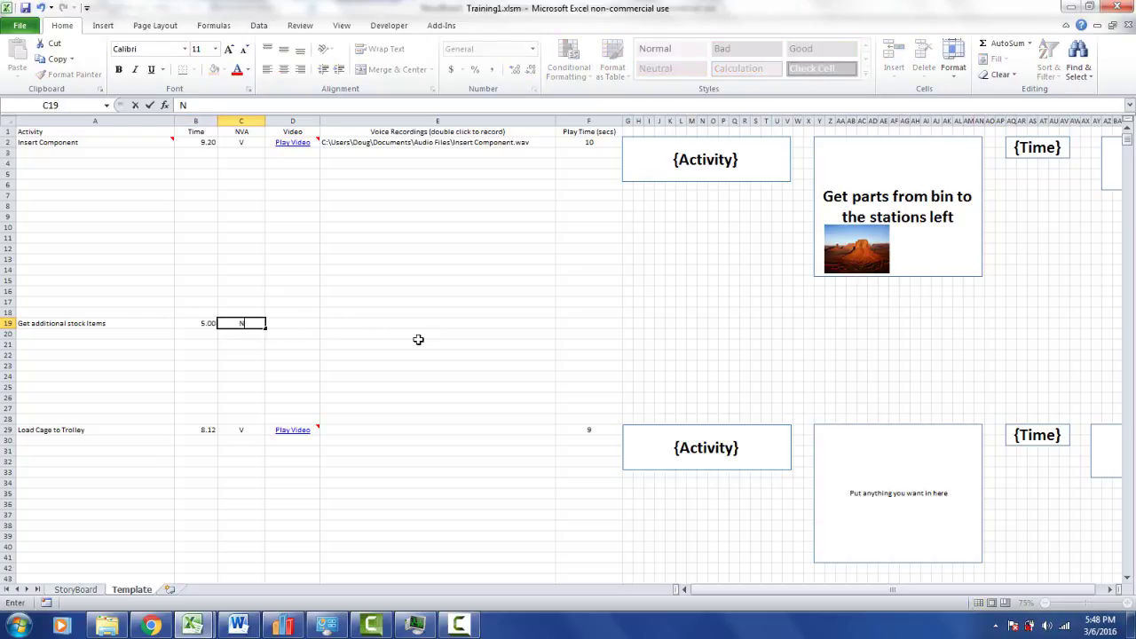
pyautogui.click(583, 321)
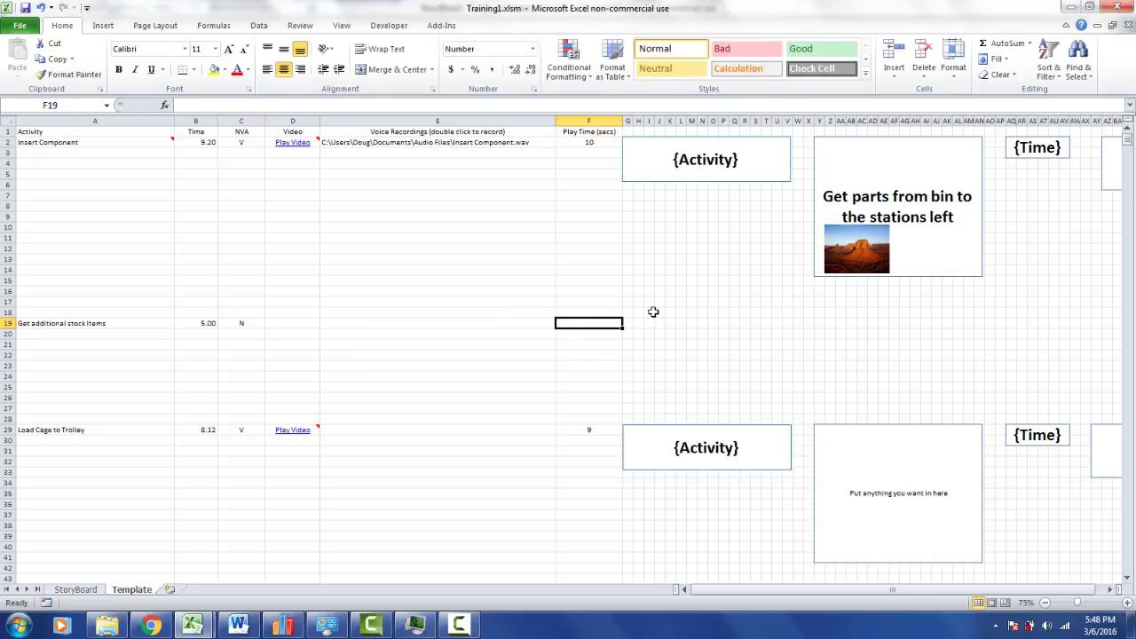
pyautogui.write('6')
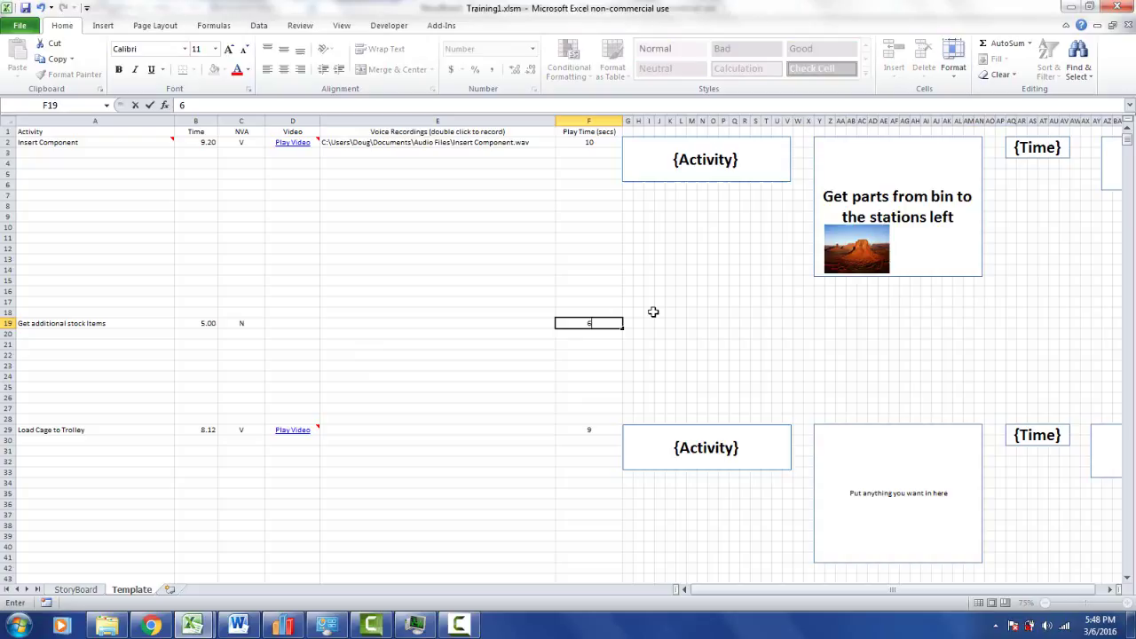
pyautogui.click(646, 293)
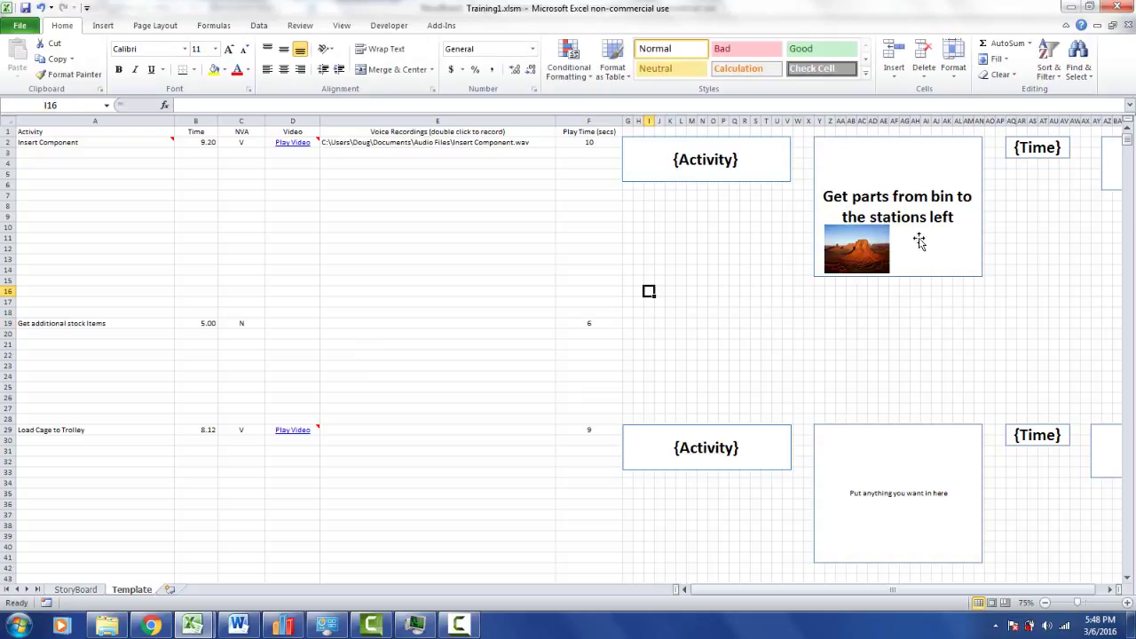
# Insert more blank rows so Load Cage to Trolley starts at row 34
pyautogui.click(949, 189)
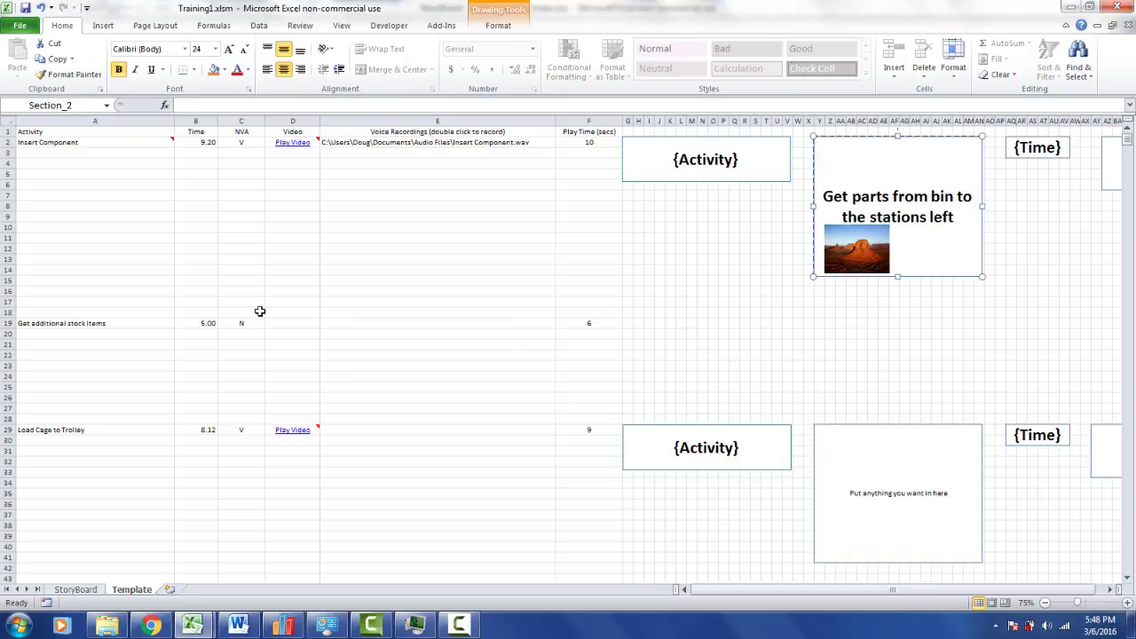
pyautogui.moveTo(7, 366); pyautogui.dragTo(7, 408)
pyautogui.click(892, 53)
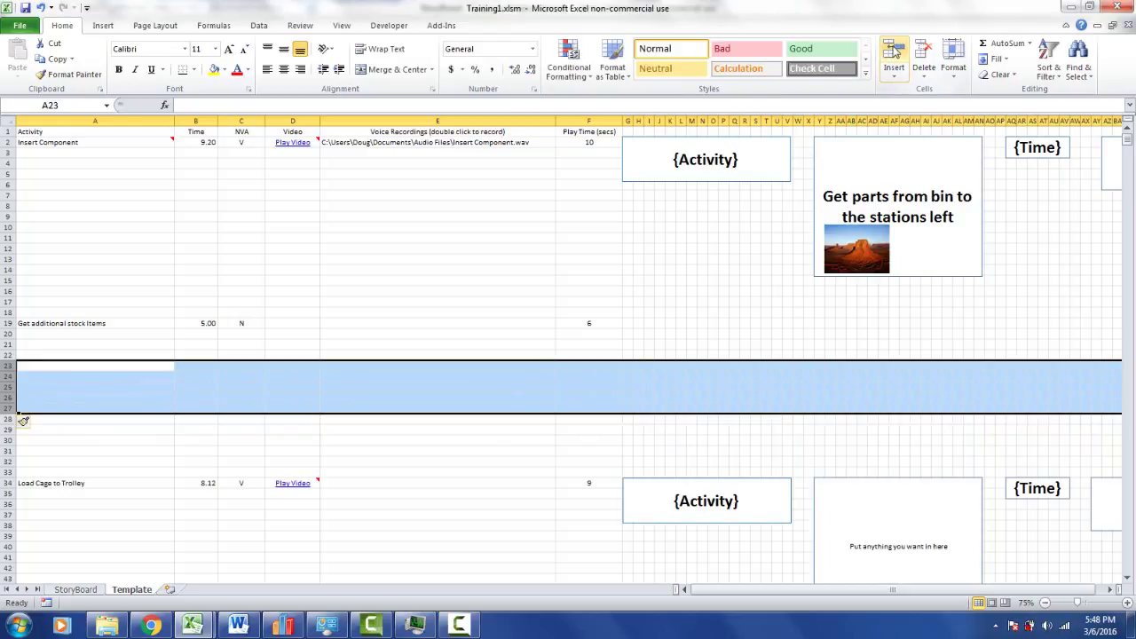
# Copy the 'Get parts from bin' storyboard box and paste it at cell Y19
pyautogui.click(896, 164)
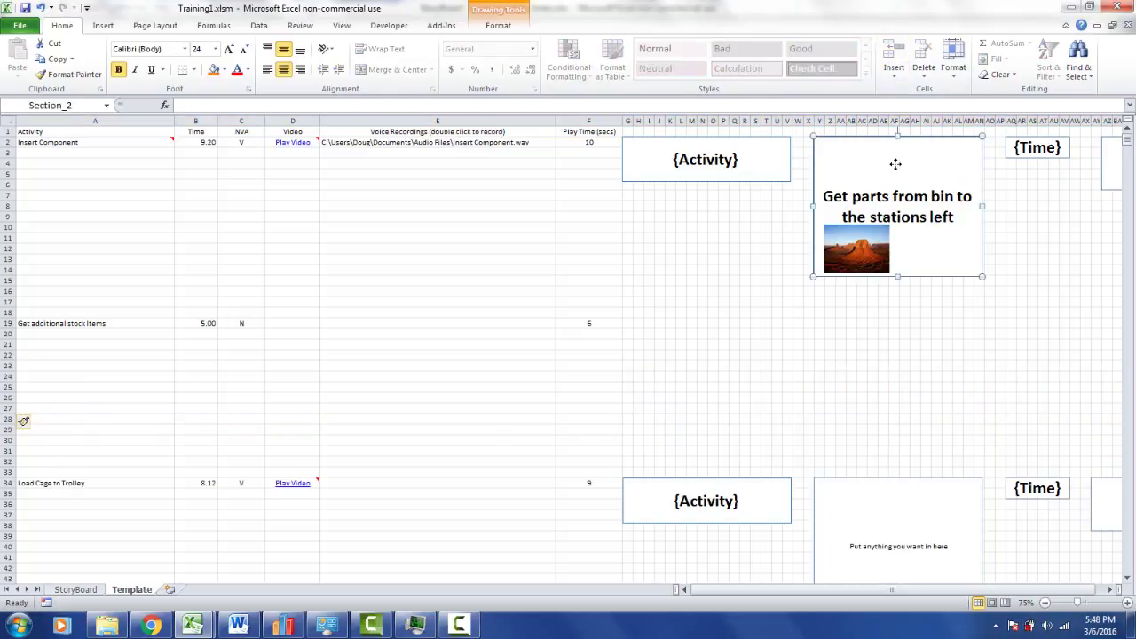
pyautogui.rightClick(895, 165)
pyautogui.click(930, 189)
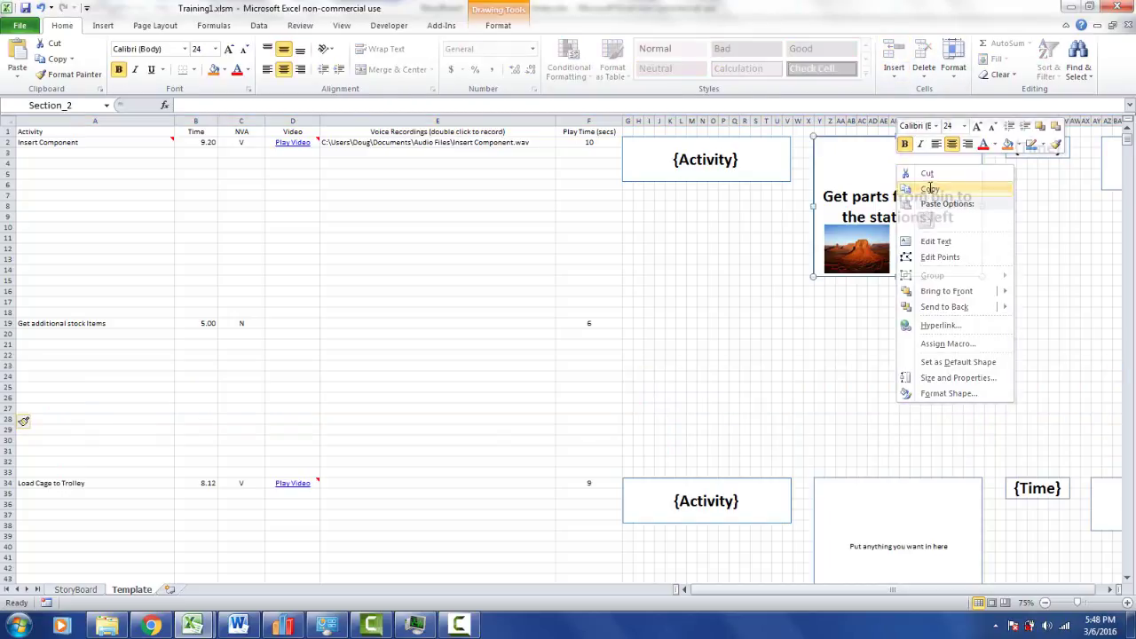
pyautogui.click(817, 325)
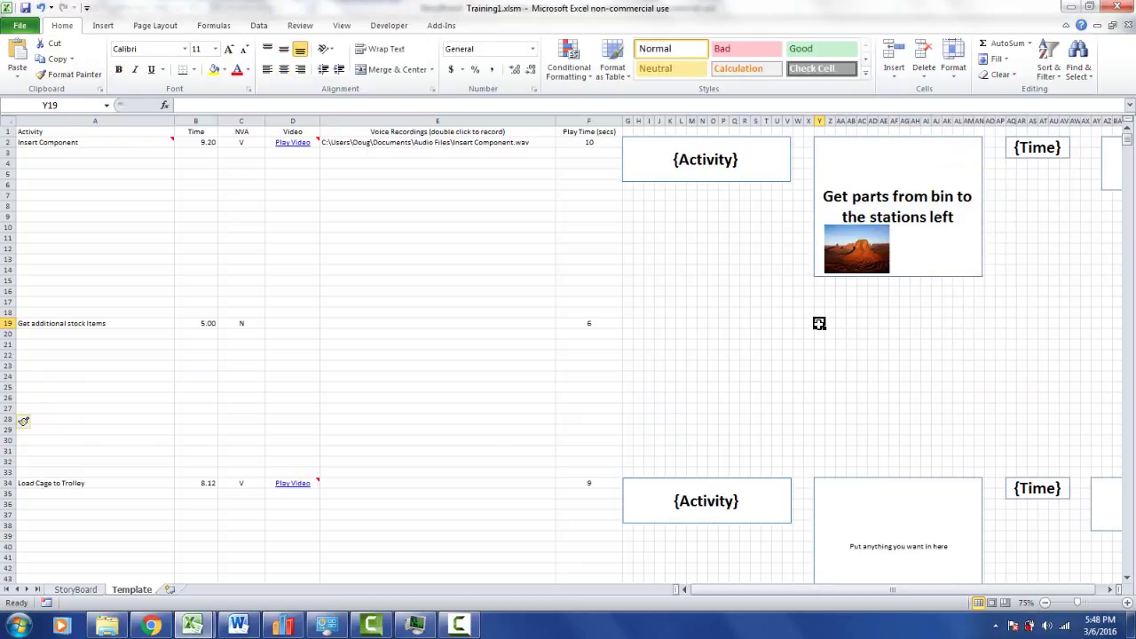
pyautogui.rightClick(819, 323)
pyautogui.click(850, 382)
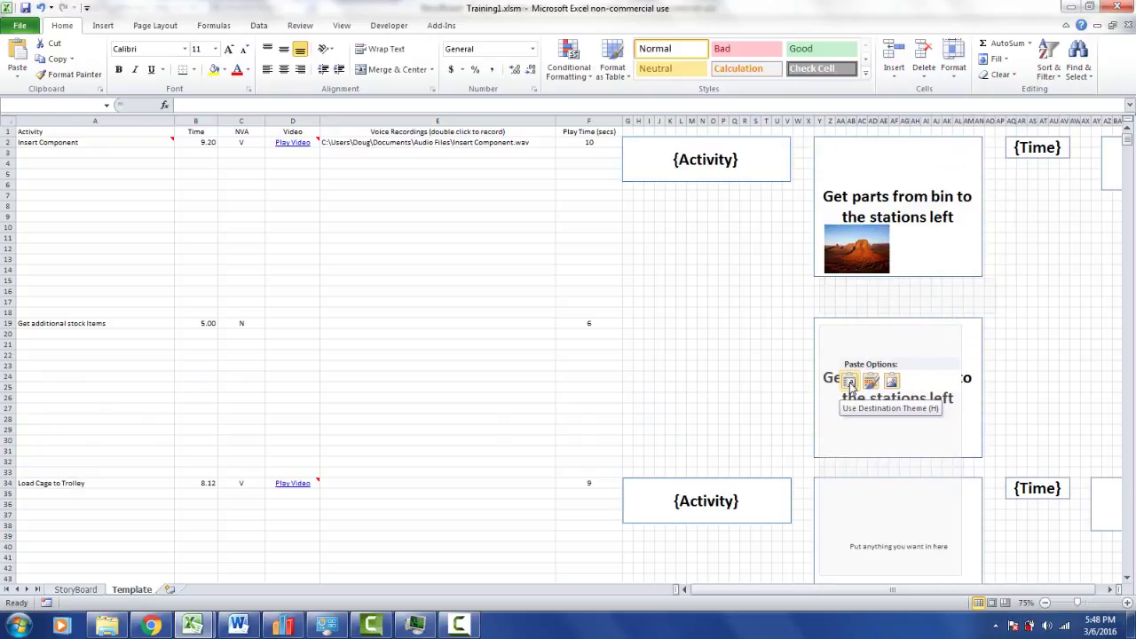
# Nudge the pasted storyboard box slightly lower beside row 19
pyautogui.click(692, 334)
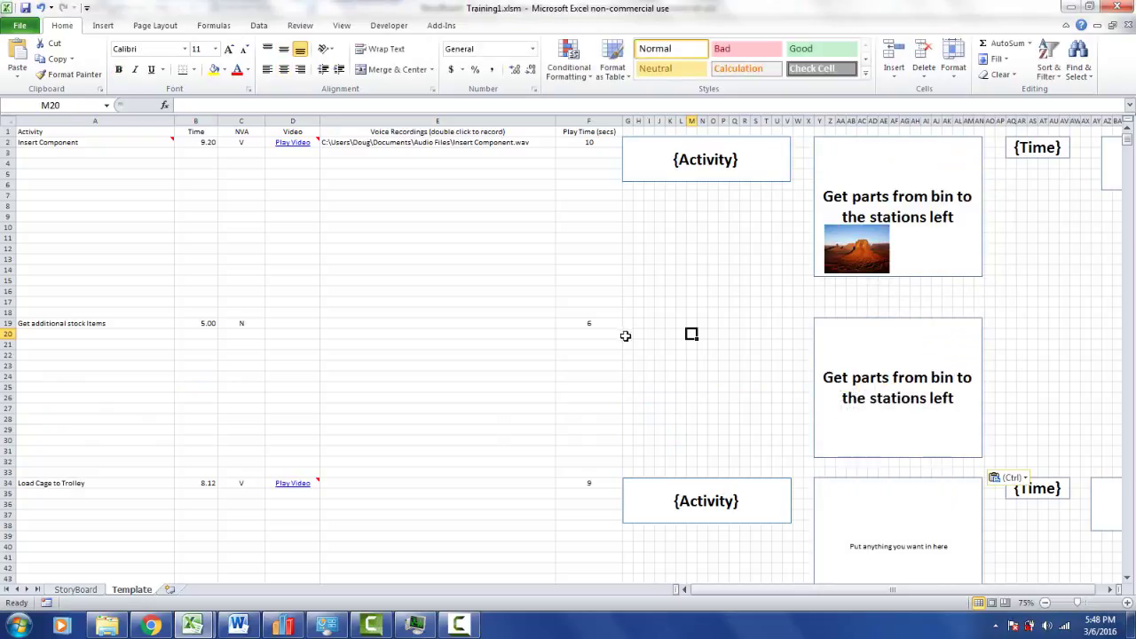
pyautogui.click(595, 324)
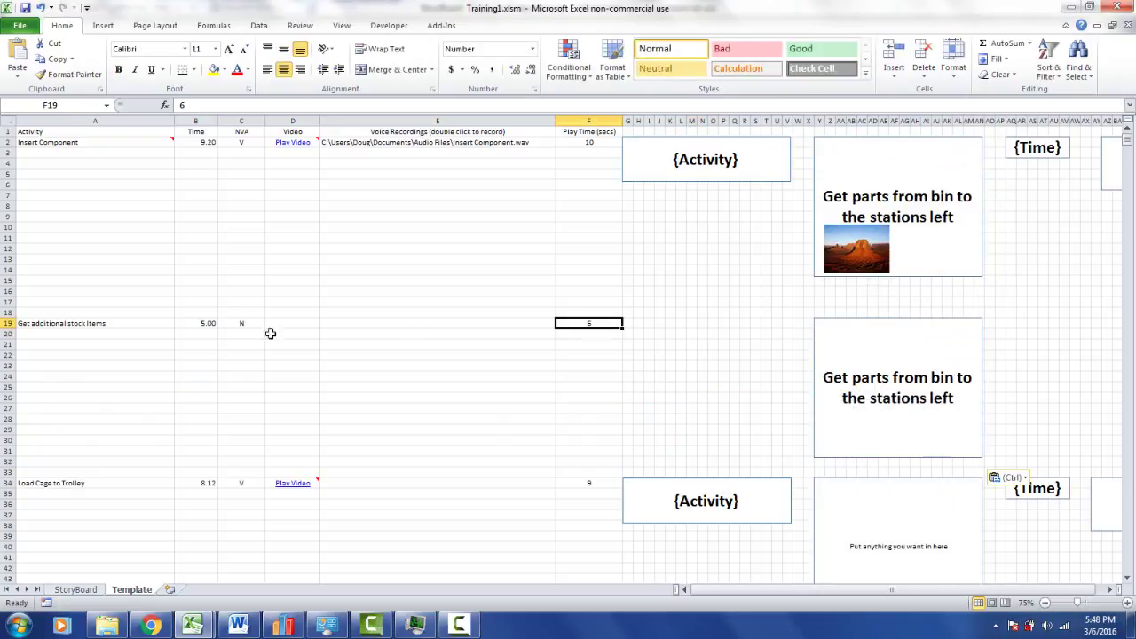
pyautogui.click(6, 323)
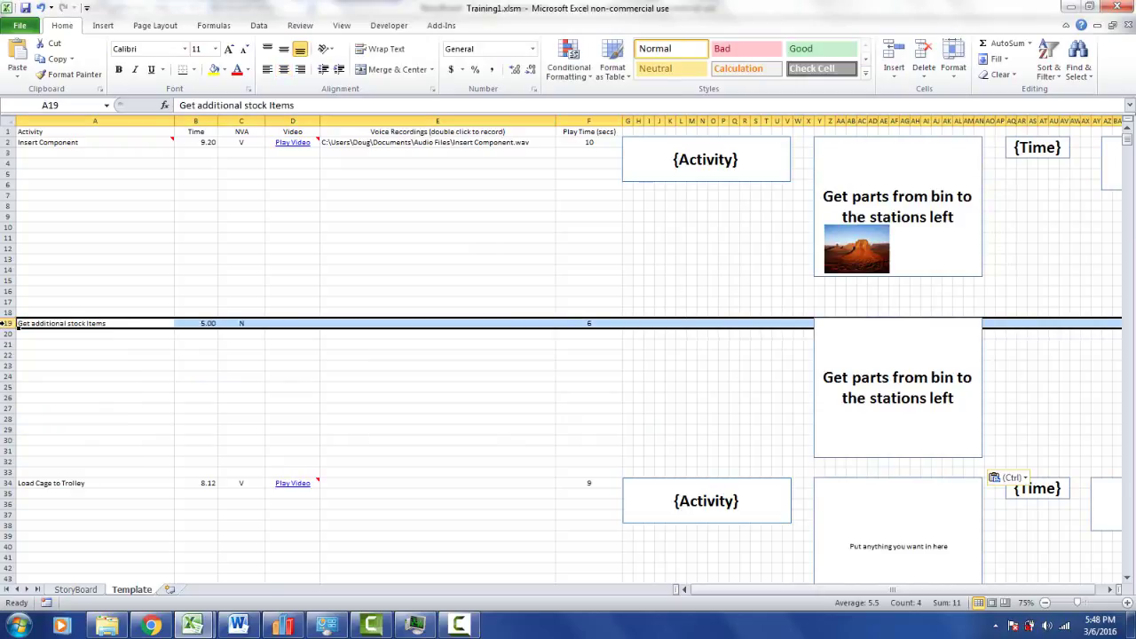
pyautogui.click(852, 360)
pyautogui.moveTo(852, 359); pyautogui.dragTo(852, 363)
pyautogui.press('Escape')
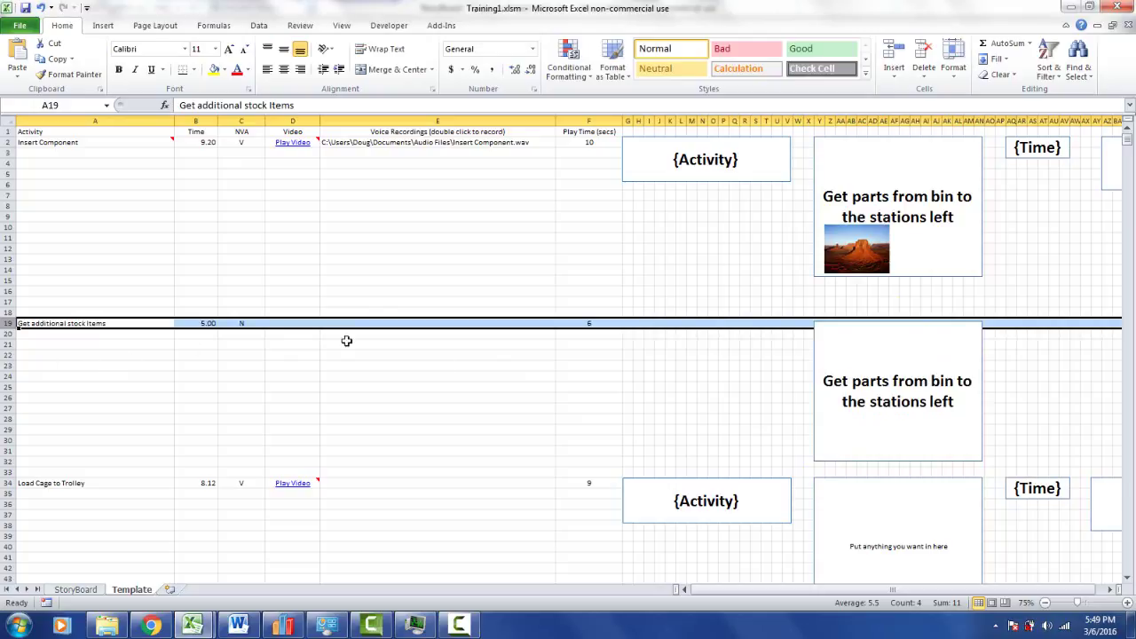
# Delete the copied 'Get parts from bin' text, leaving the row-19 box empty
pyautogui.click(865, 366)
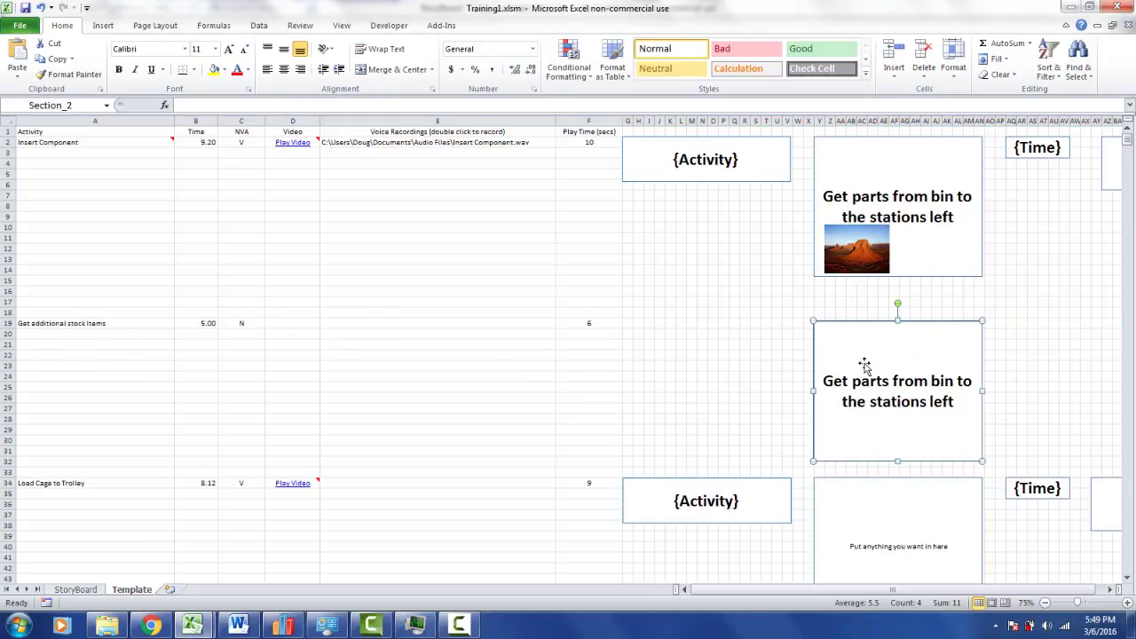
pyautogui.moveTo(953, 404); pyautogui.dragTo(822, 377)
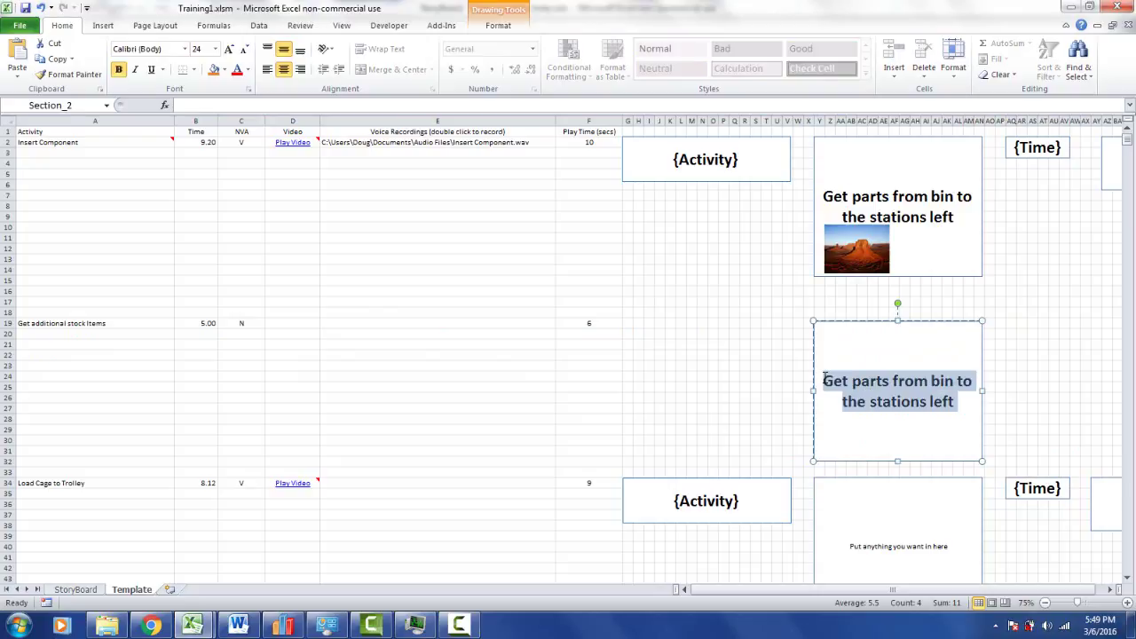
pyautogui.press('Delete')
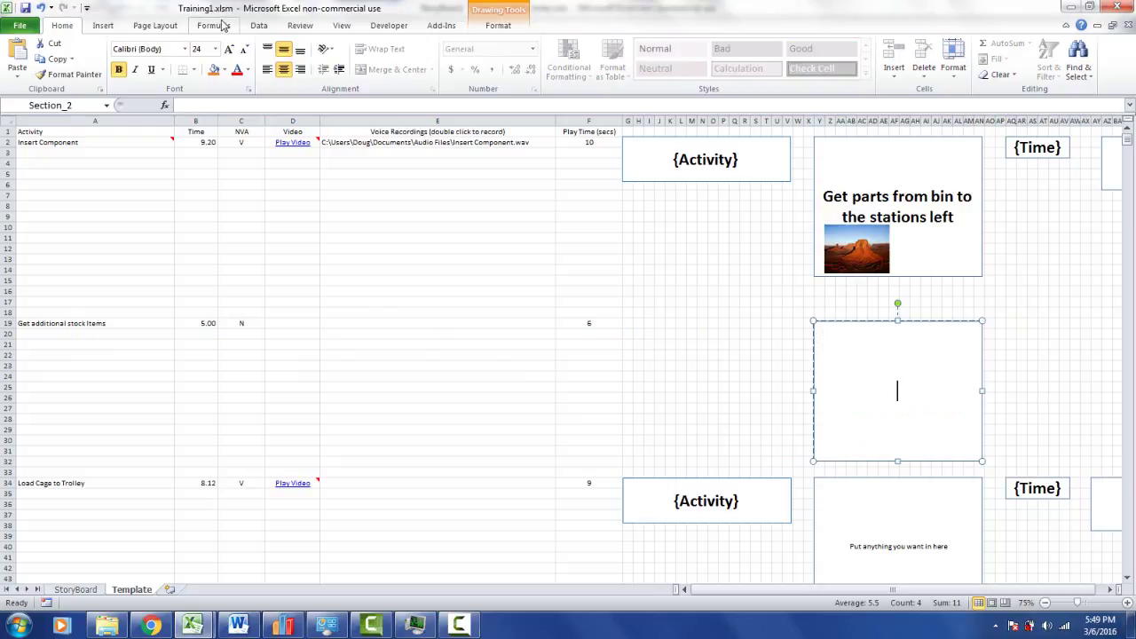
pyautogui.click(102, 26)
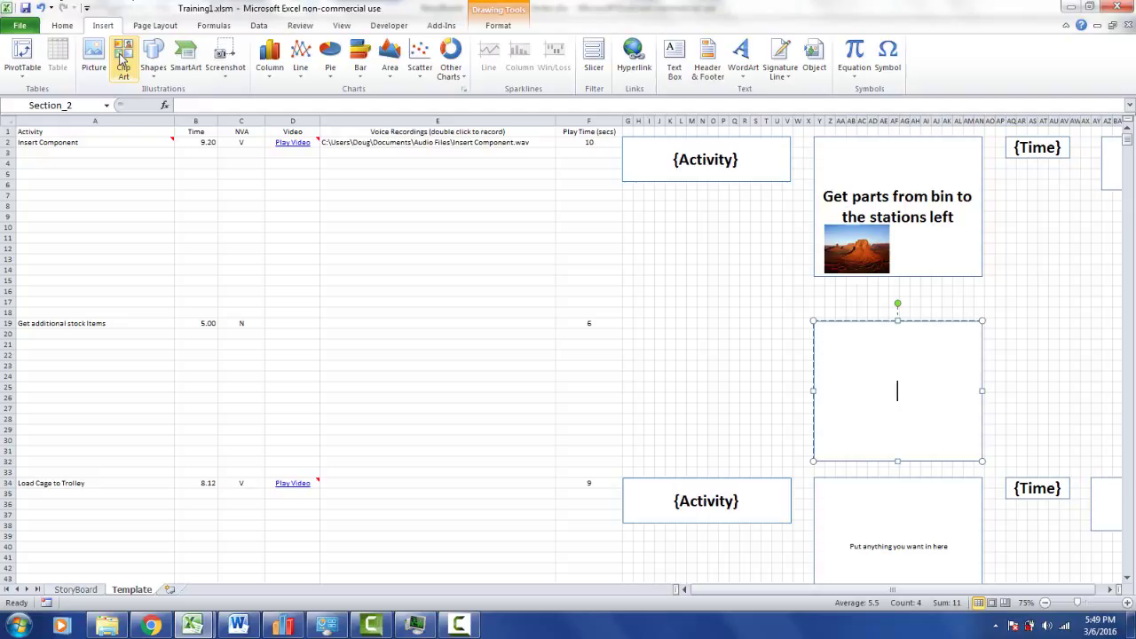
# Start inserting a picture and browse to the ccimages folder on the C: drive
pyautogui.click(94, 55)
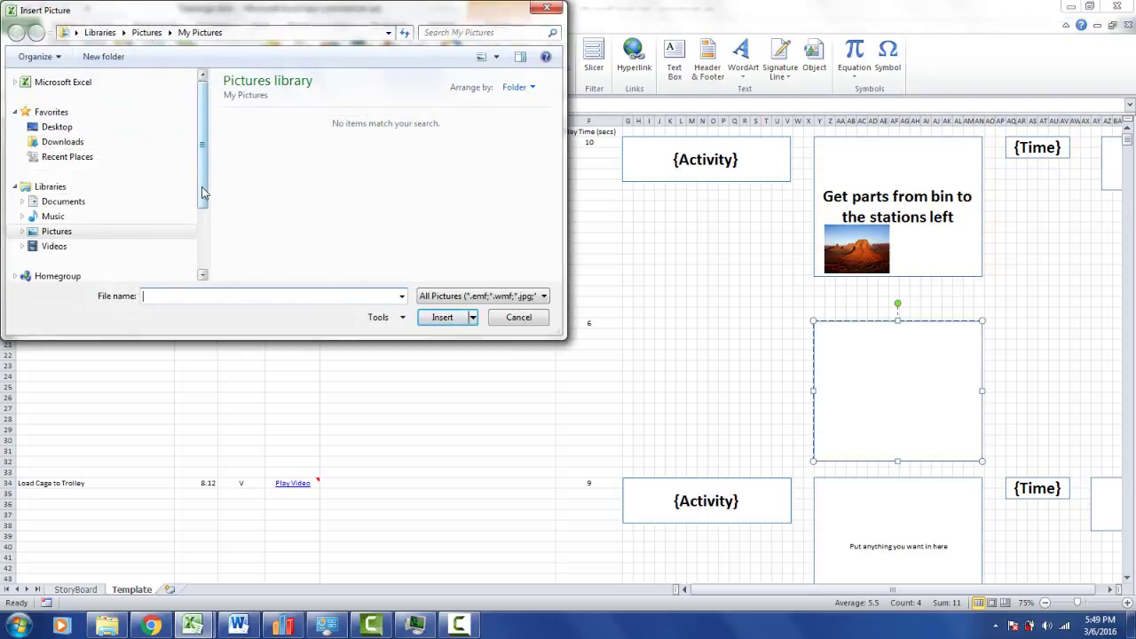
pyautogui.moveTo(200, 148); pyautogui.dragTo(190, 198)
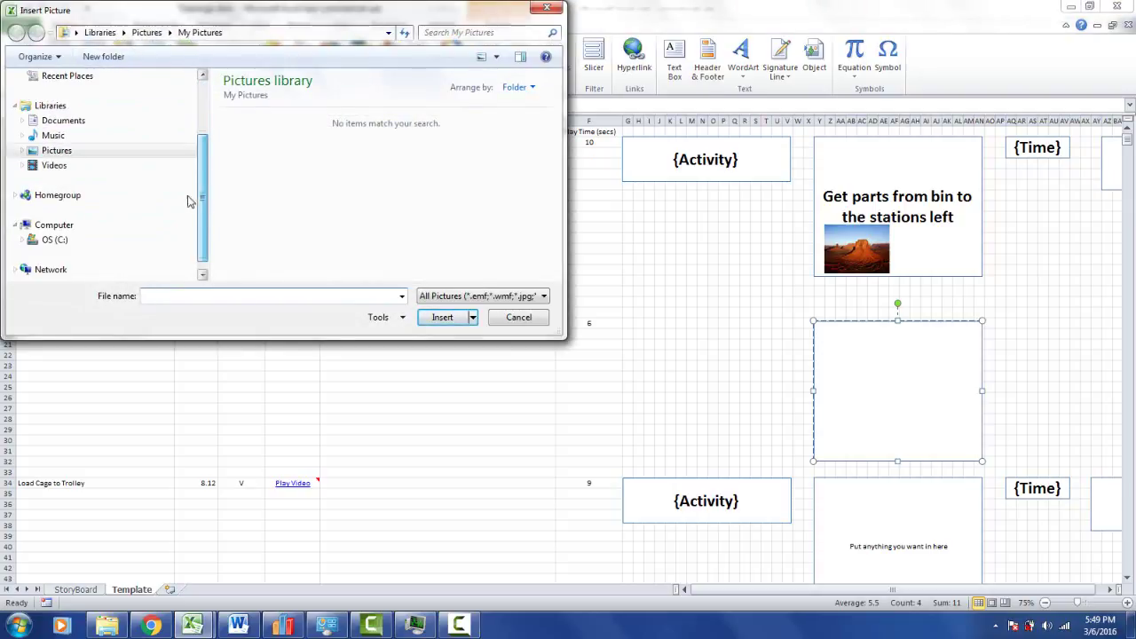
pyautogui.click(90, 241)
pyautogui.doubleClick(256, 233)
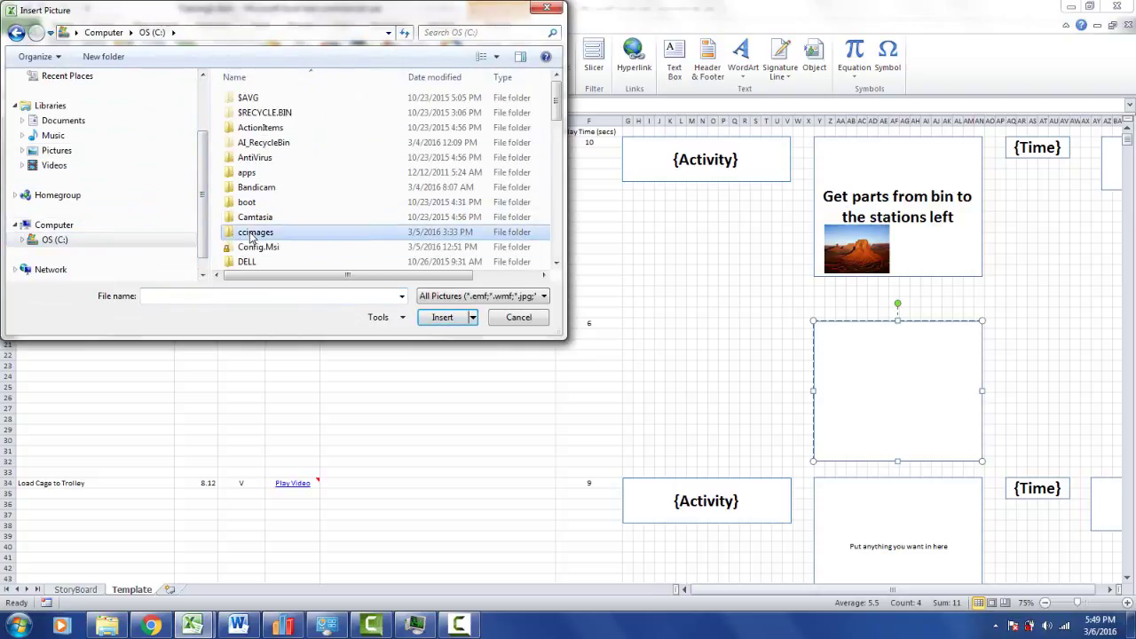
pyautogui.scroll(-1, 332, 254)
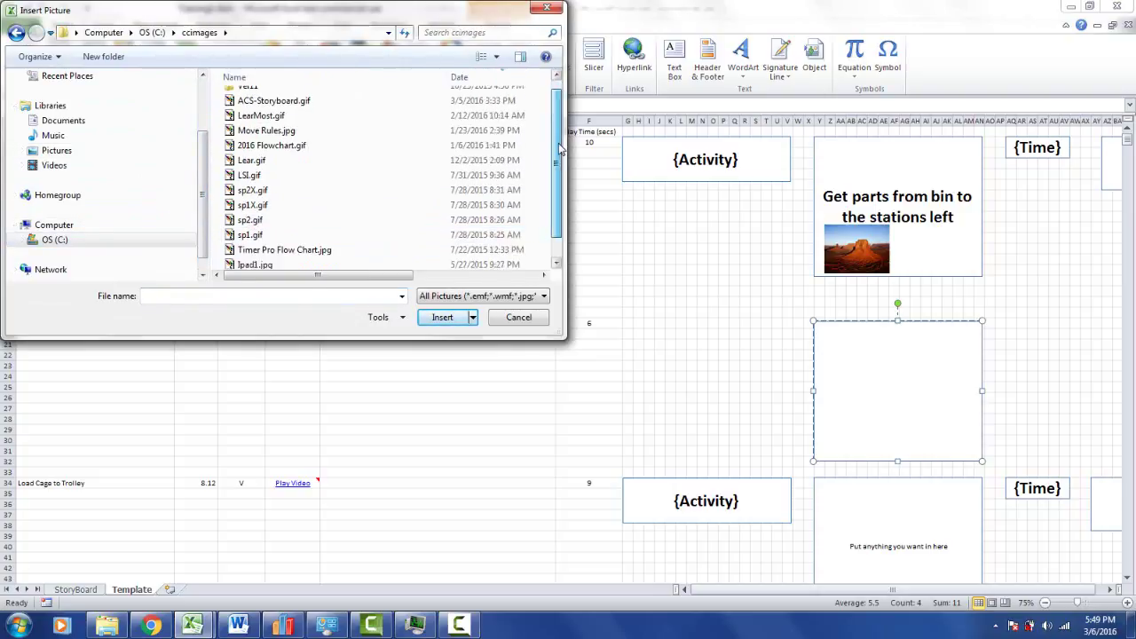
# Insert Timer Pro Flow Chart.jpg, shrink it to 2.05" by 3.03" inside row 19's box
pyautogui.doubleClick(315, 248)
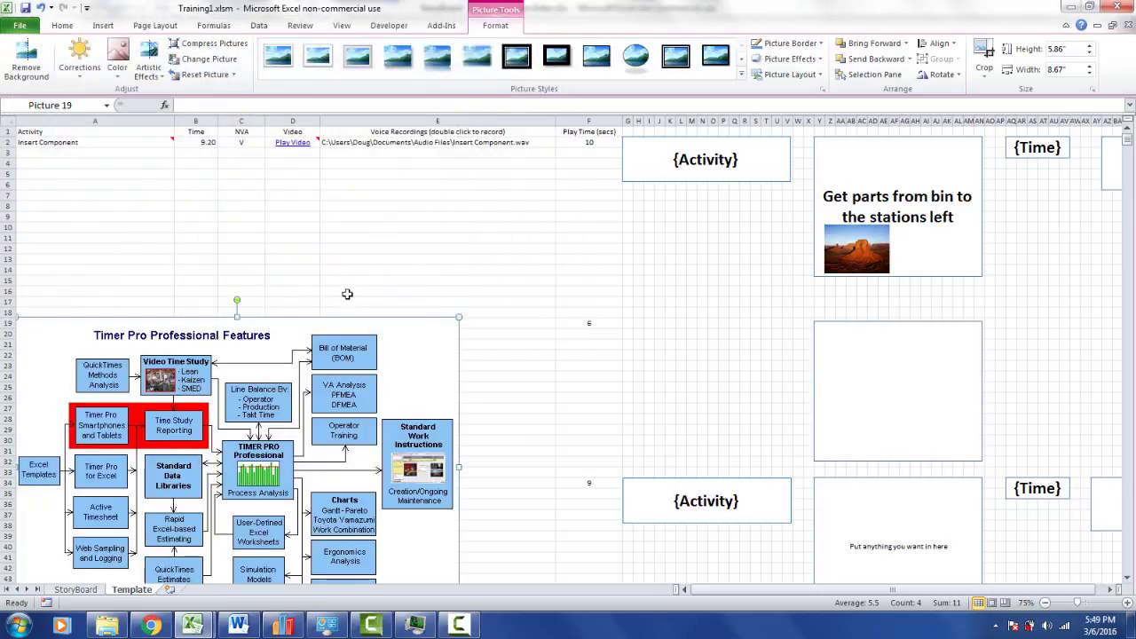
pyautogui.moveTo(455, 317); pyautogui.dragTo(954, 364)
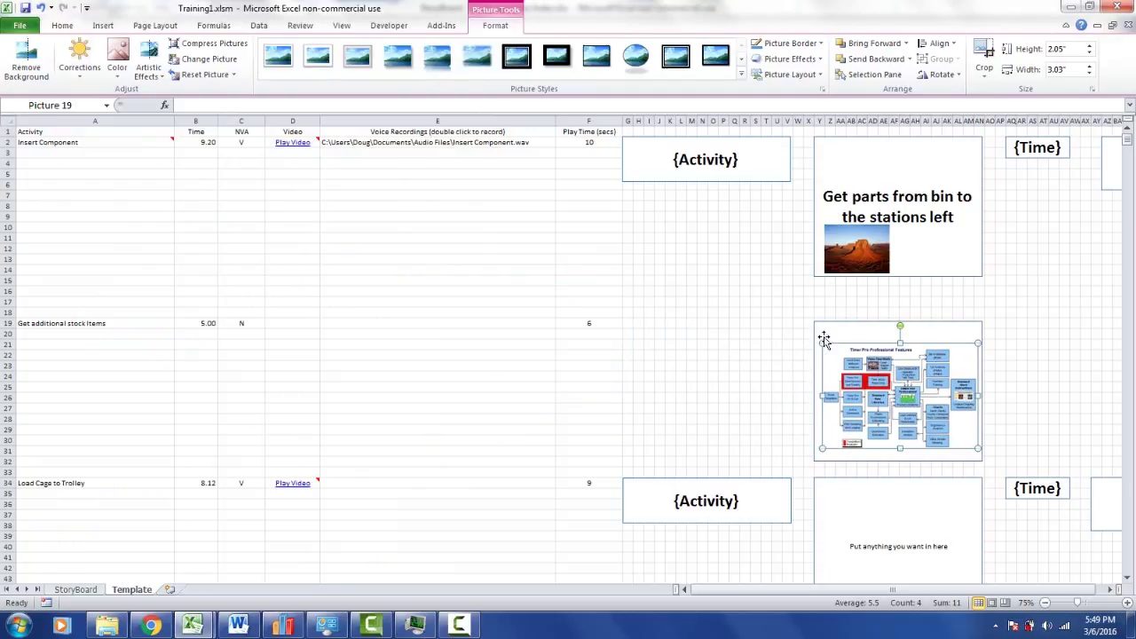
pyautogui.click(734, 312)
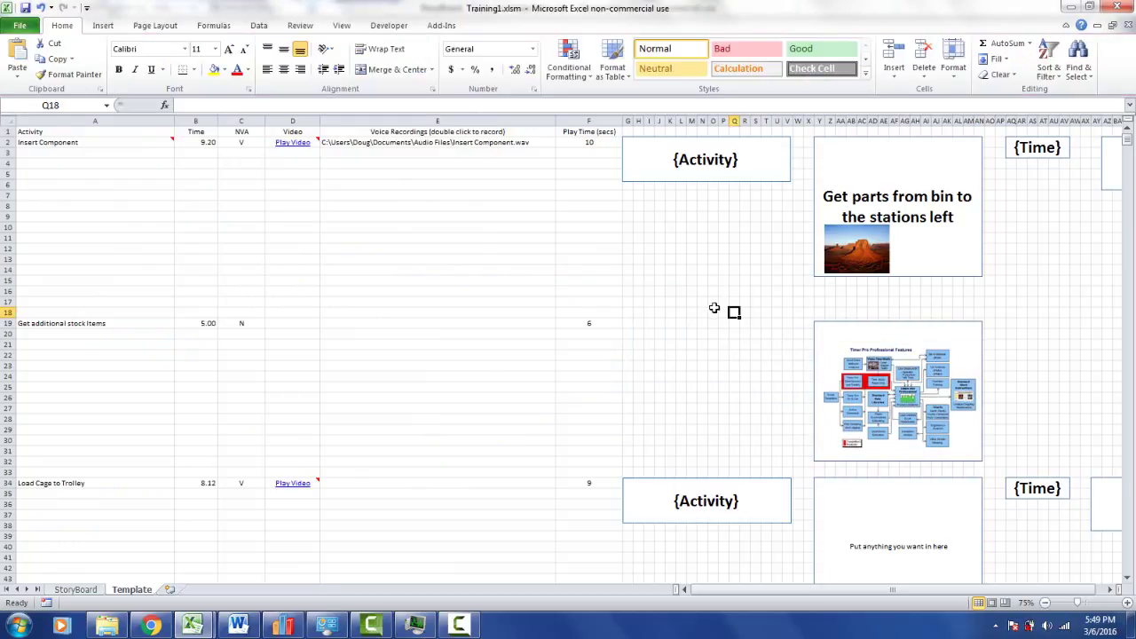
pyautogui.click(580, 144)
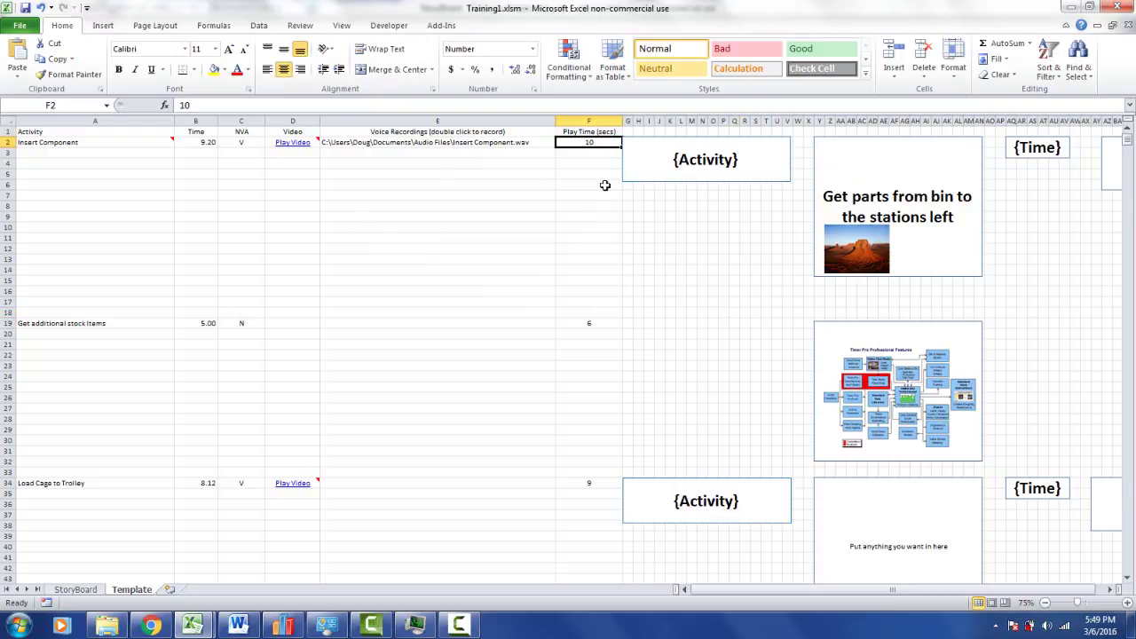
pyautogui.click(596, 324)
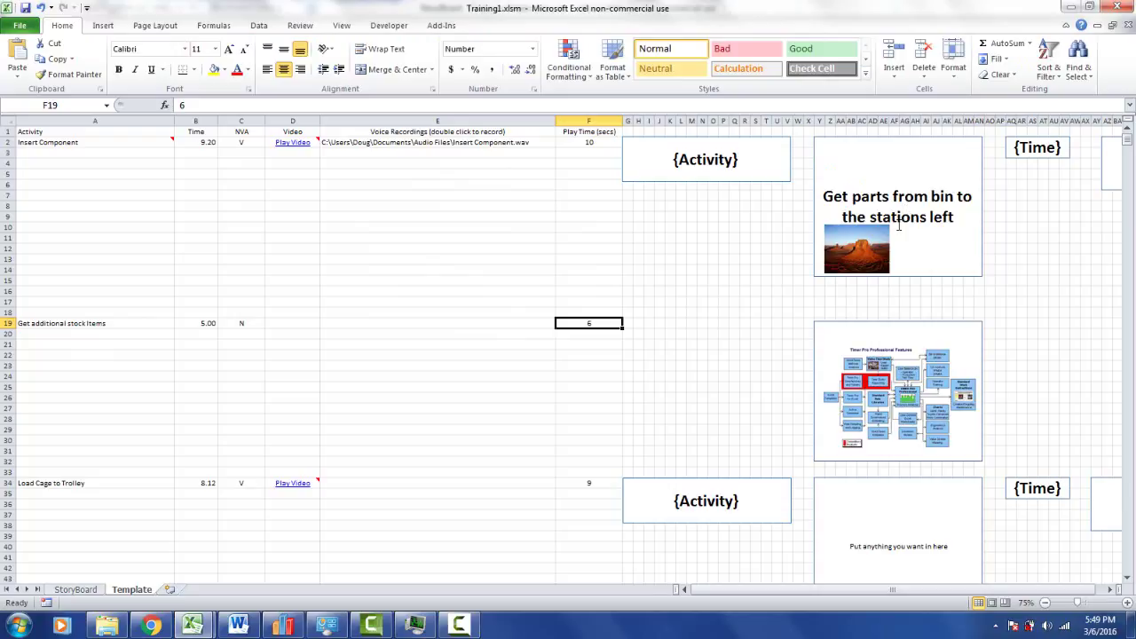
pyautogui.click(902, 342)
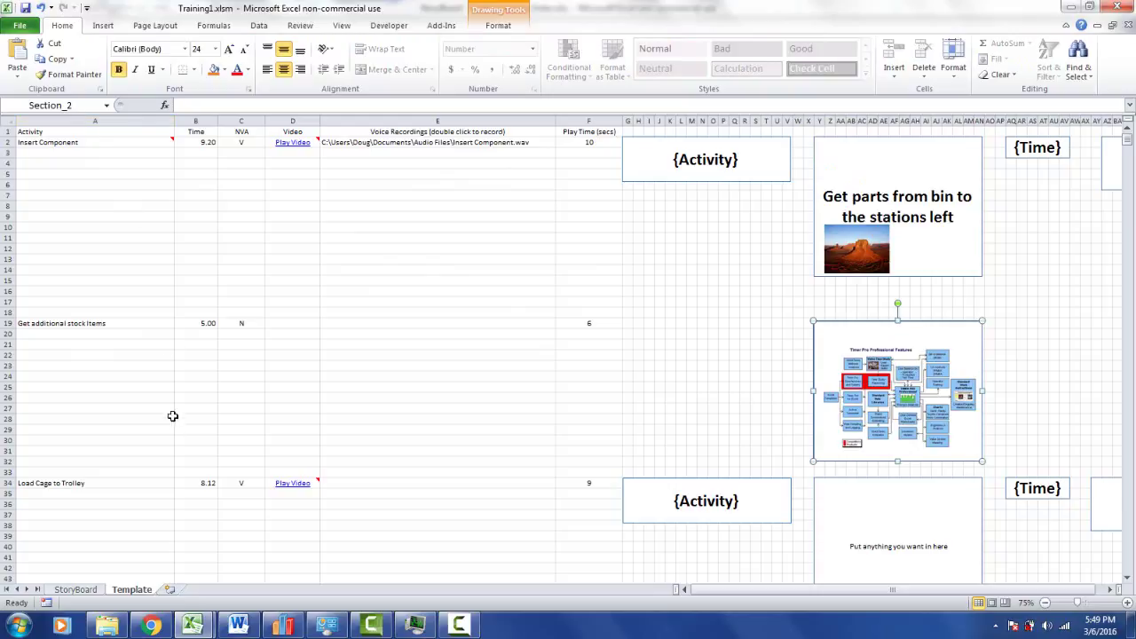
pyautogui.click(84, 591)
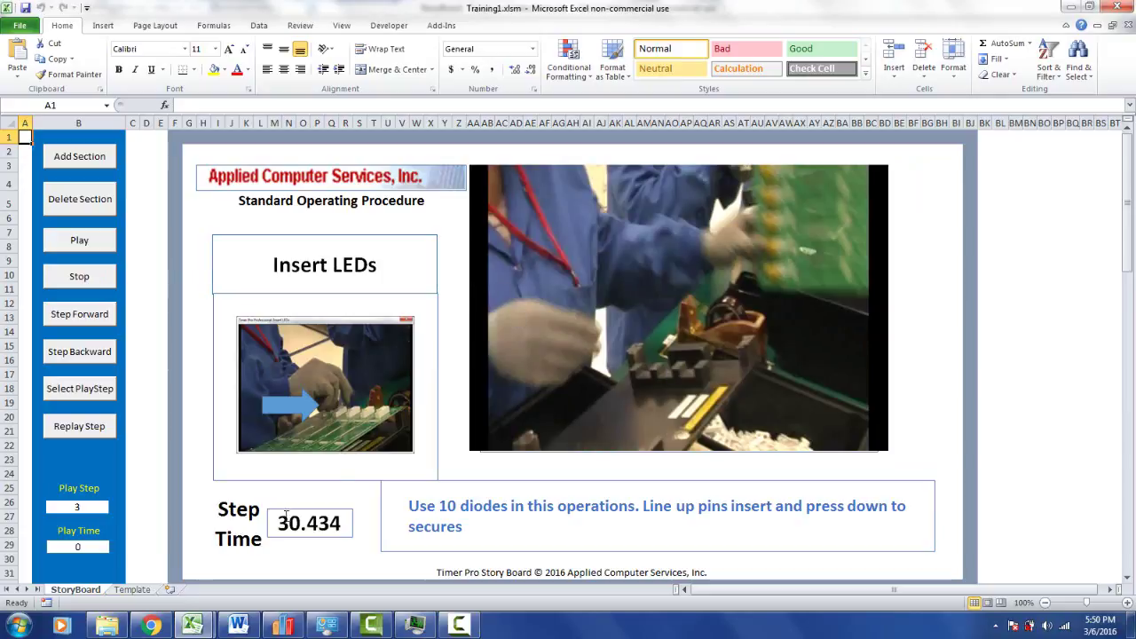
pyautogui.click(141, 591)
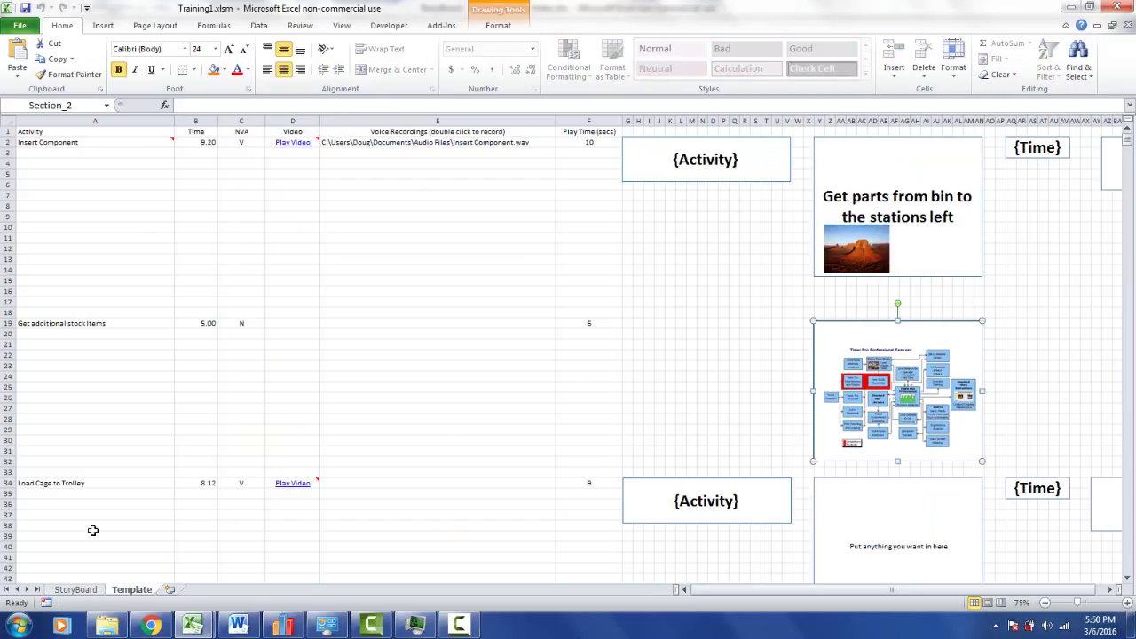
pyautogui.click(76, 589)
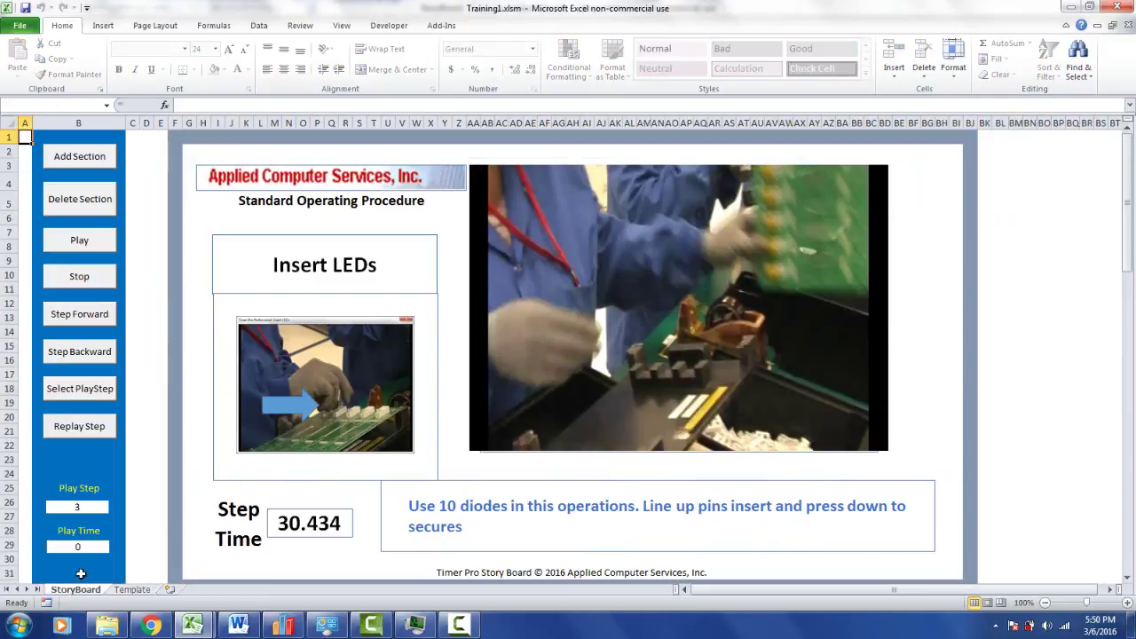
pyautogui.click(97, 244)
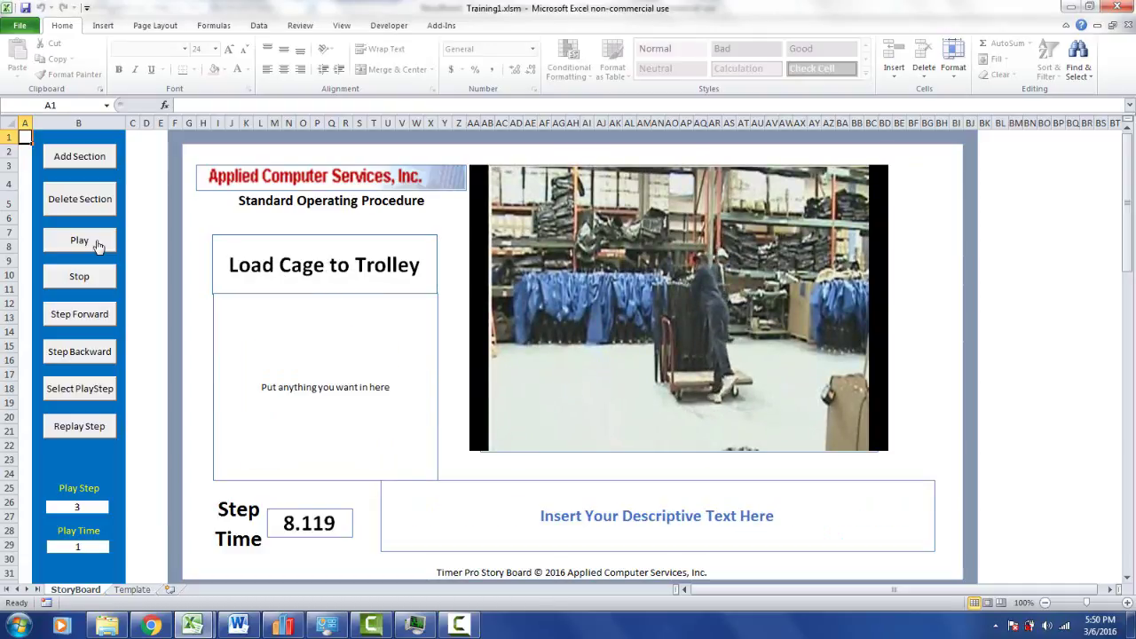
pyautogui.click(106, 277)
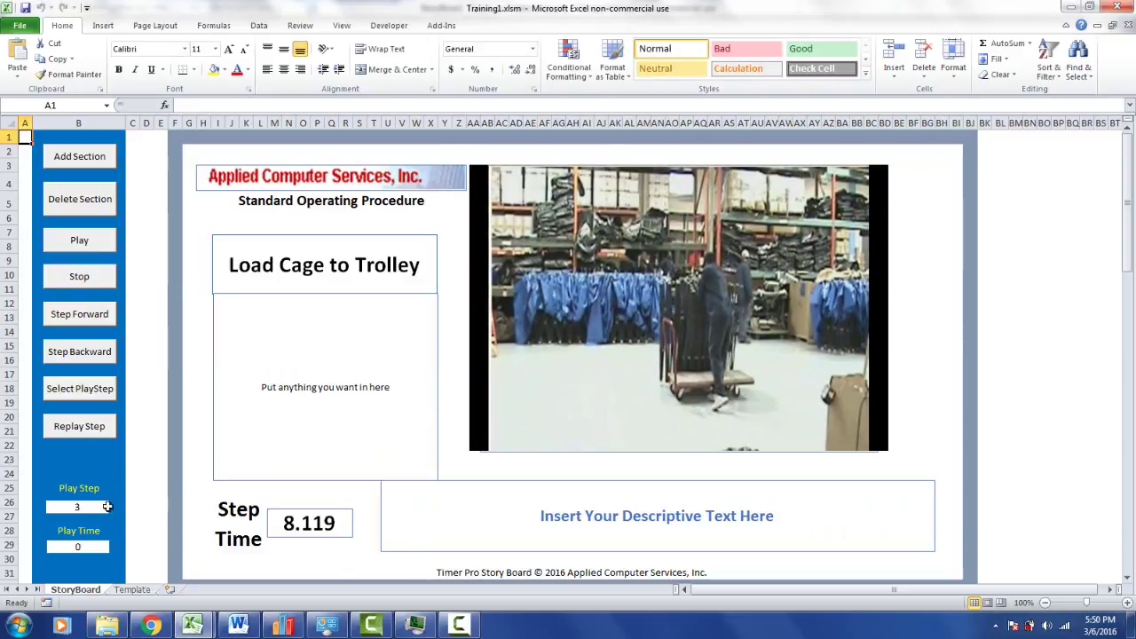
pyautogui.click(133, 590)
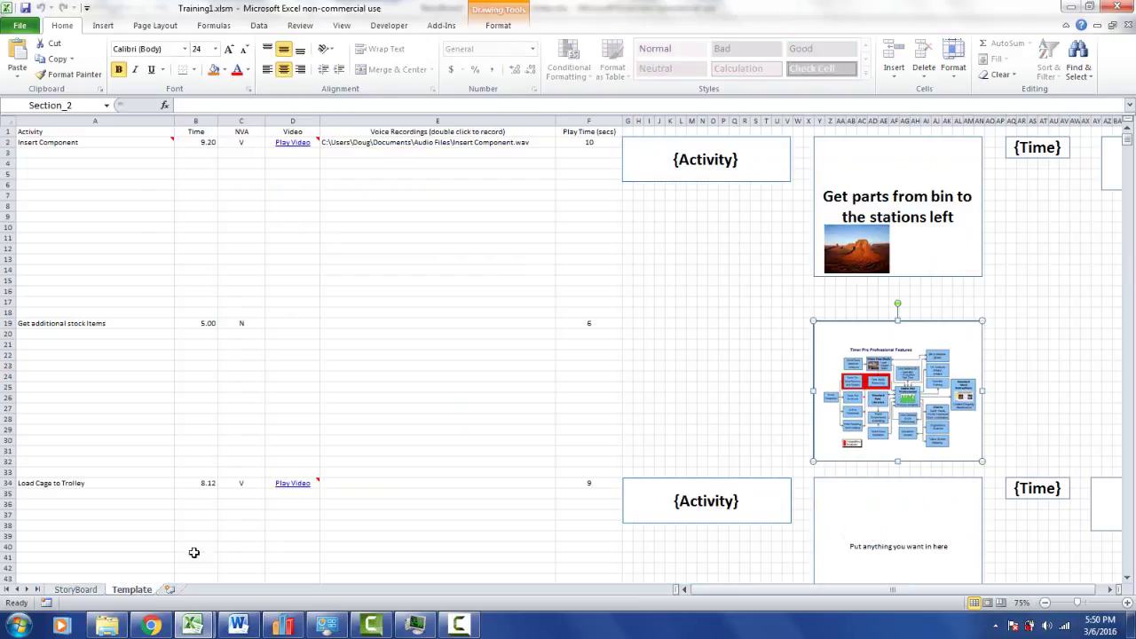
# Copy the 'Insert Your Descriptive Text Here' text box
pyautogui.click(1110, 590)
pyautogui.hscroll(5, 1111, 590)
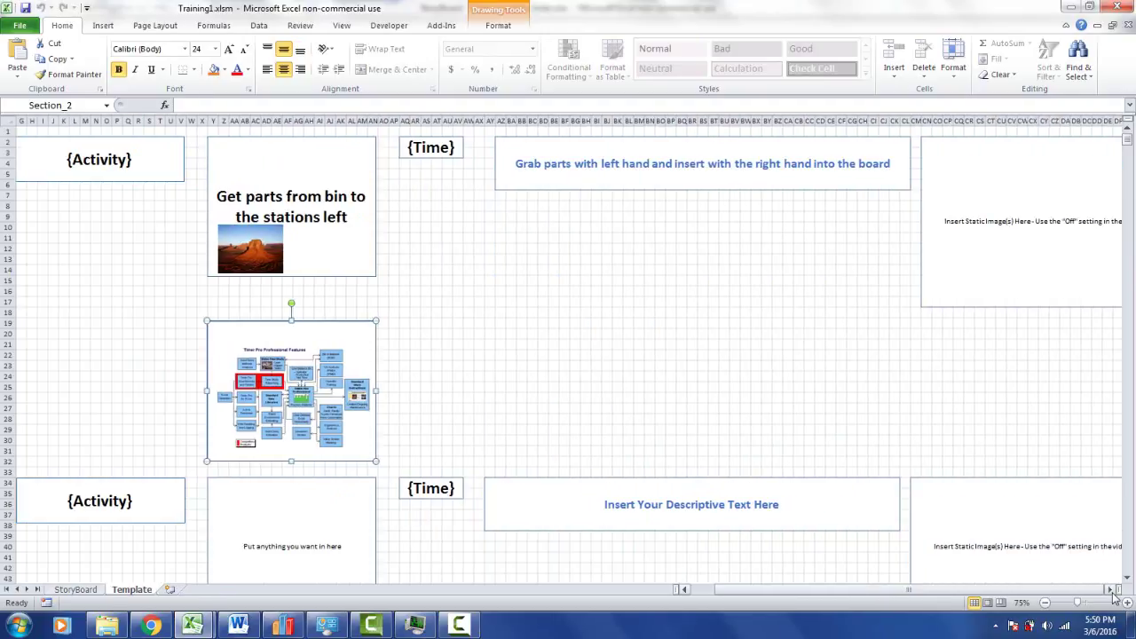
pyautogui.click(767, 177)
pyautogui.click(500, 323)
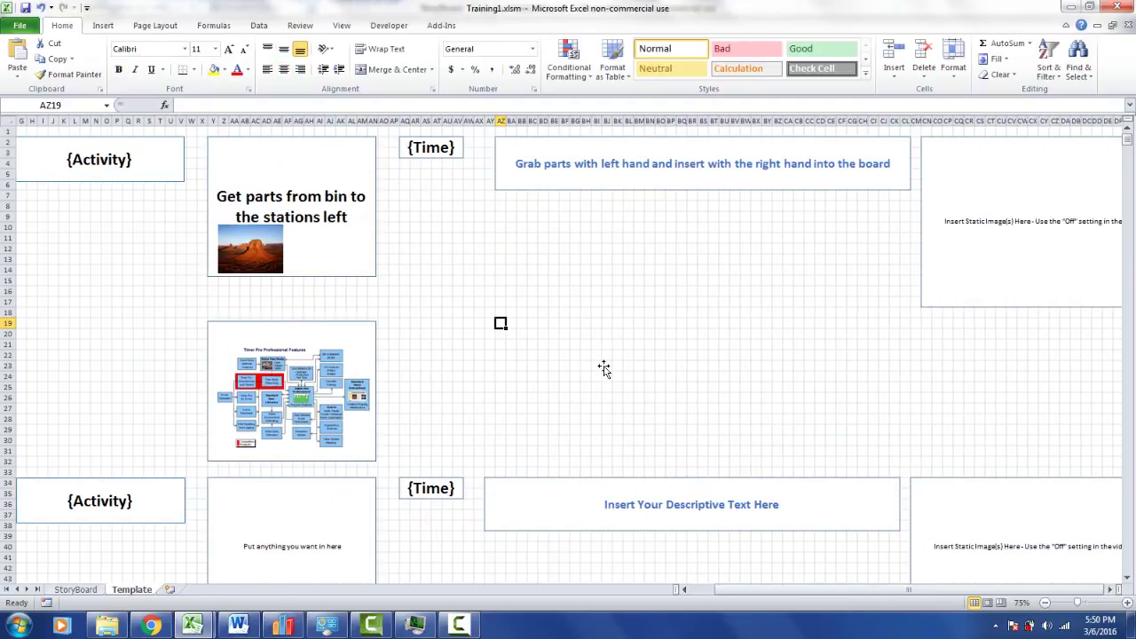
pyautogui.click(566, 500)
pyautogui.rightClick(566, 499)
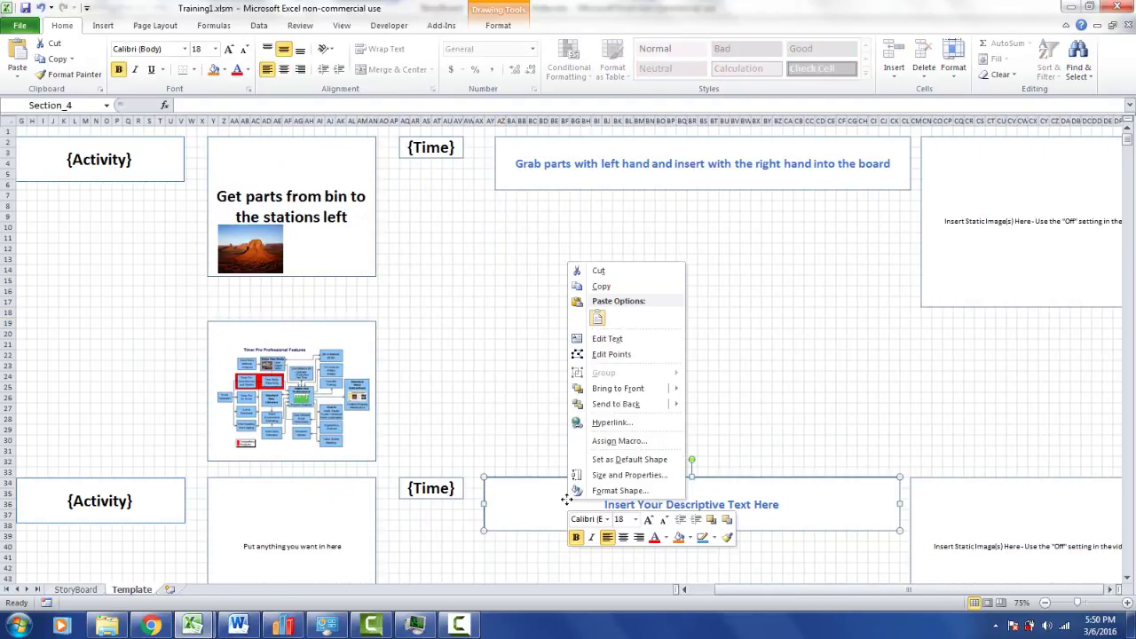
pyautogui.click(604, 285)
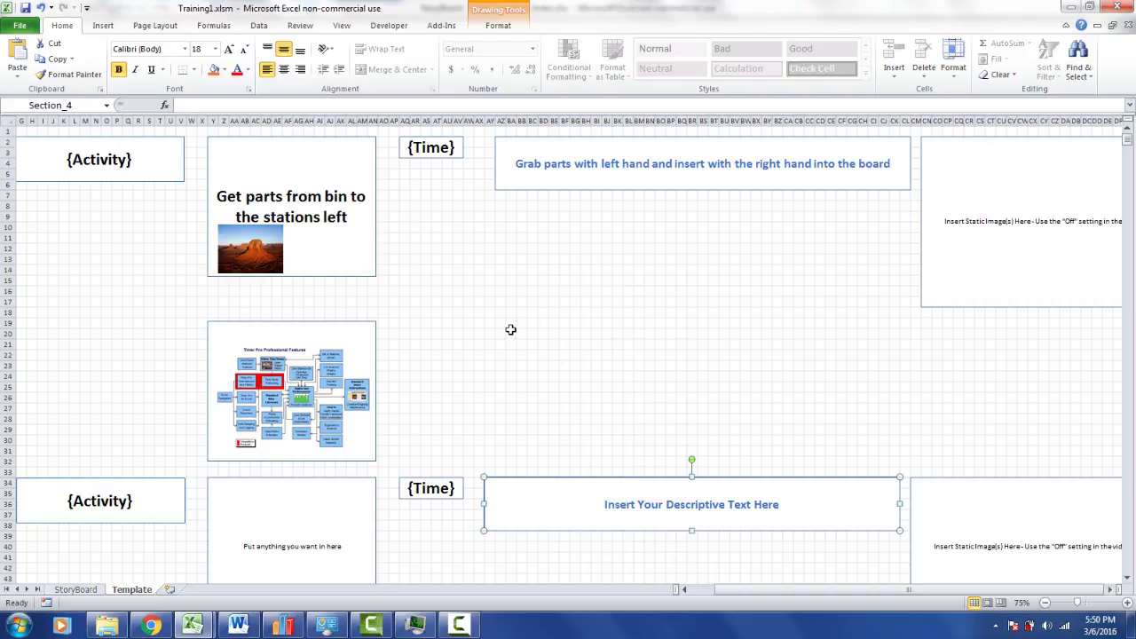
# Paste the text box beside the flowchart and change it to 'Please look at flow chart for details'
pyautogui.click(510, 328)
pyautogui.rightClick(511, 324)
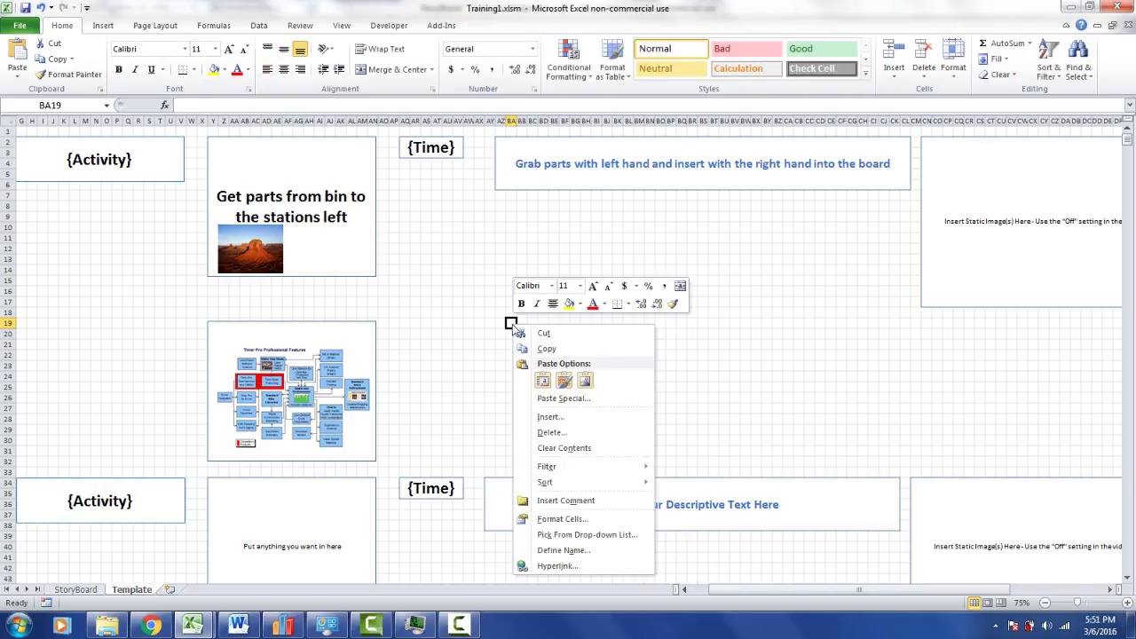
pyautogui.click(543, 379)
pyautogui.moveTo(619, 350); pyautogui.dragTo(605, 350)
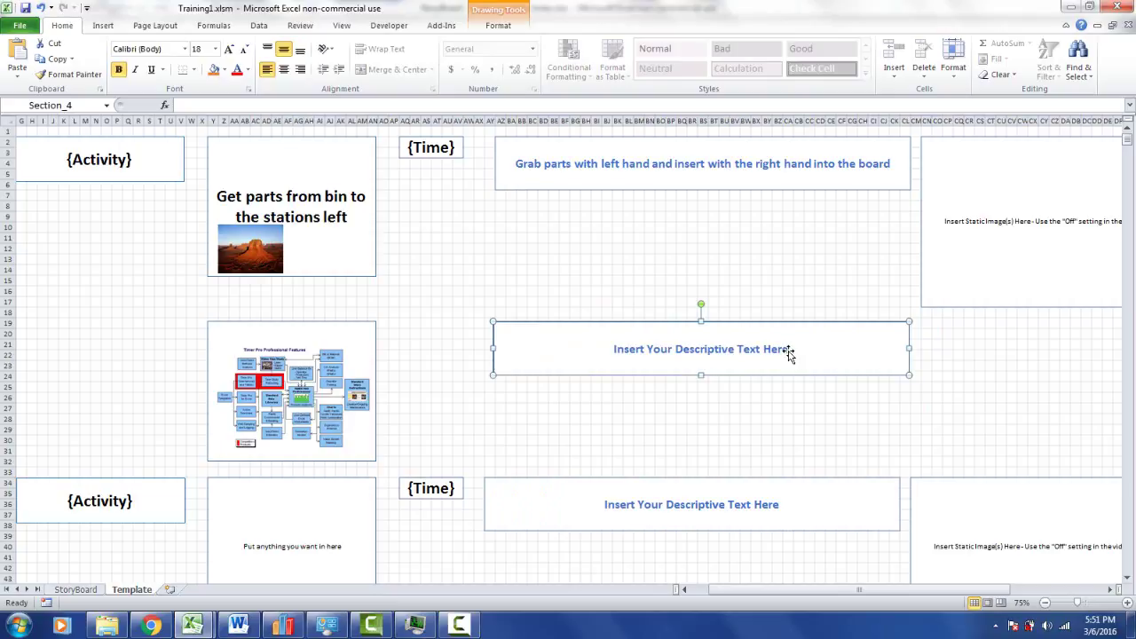
pyautogui.moveTo(790, 355); pyautogui.dragTo(633, 352)
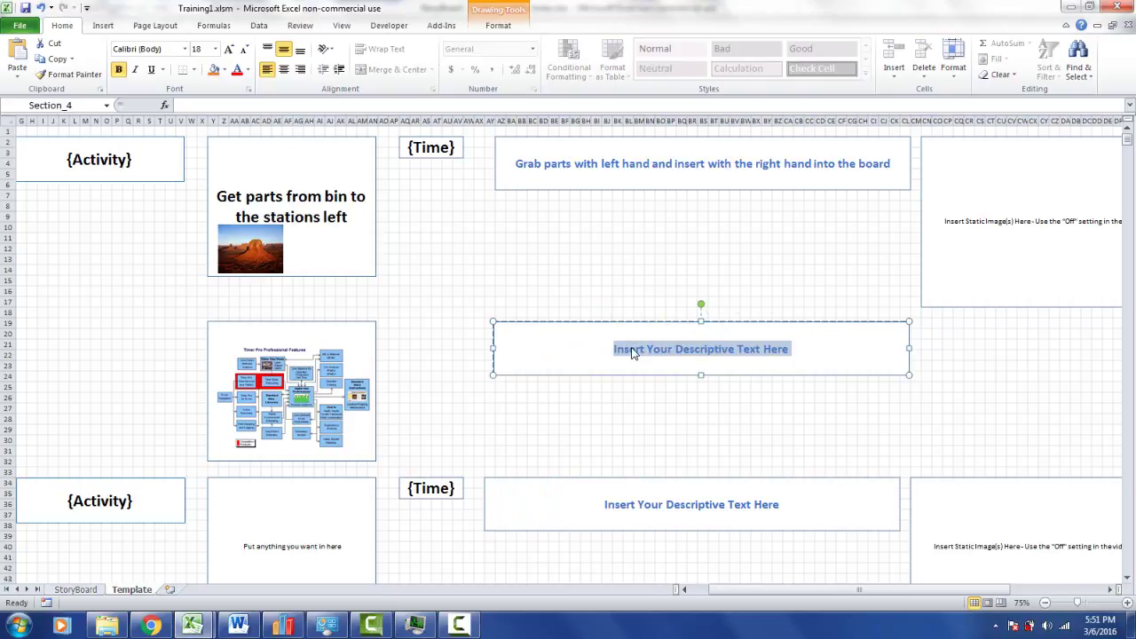
pyautogui.write('Please look')
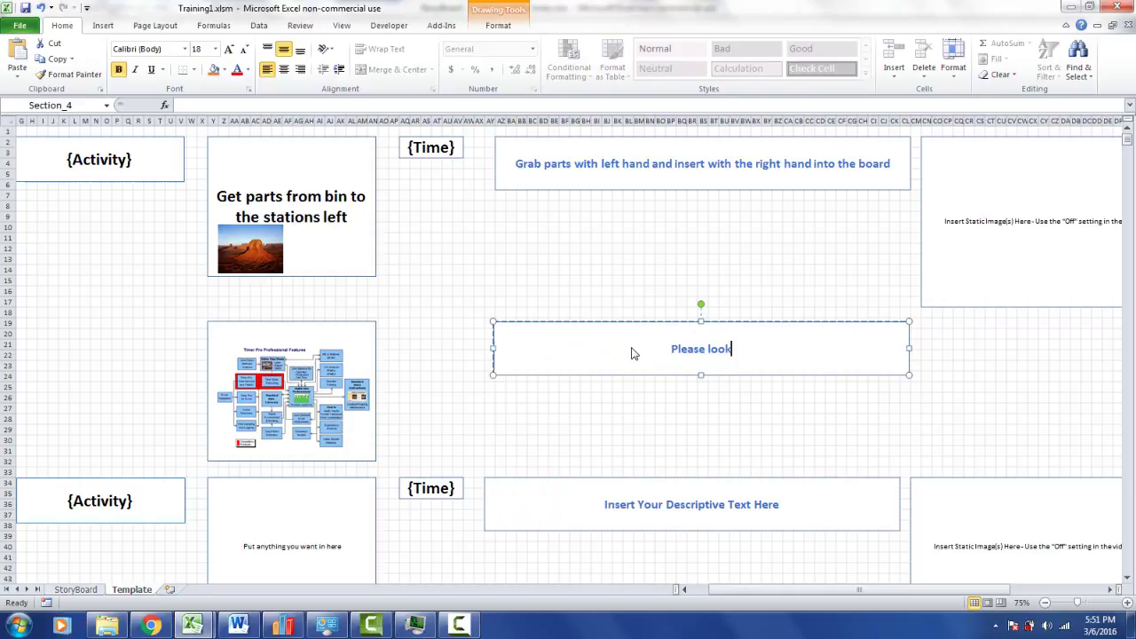
pyautogui.write(' at flow c')
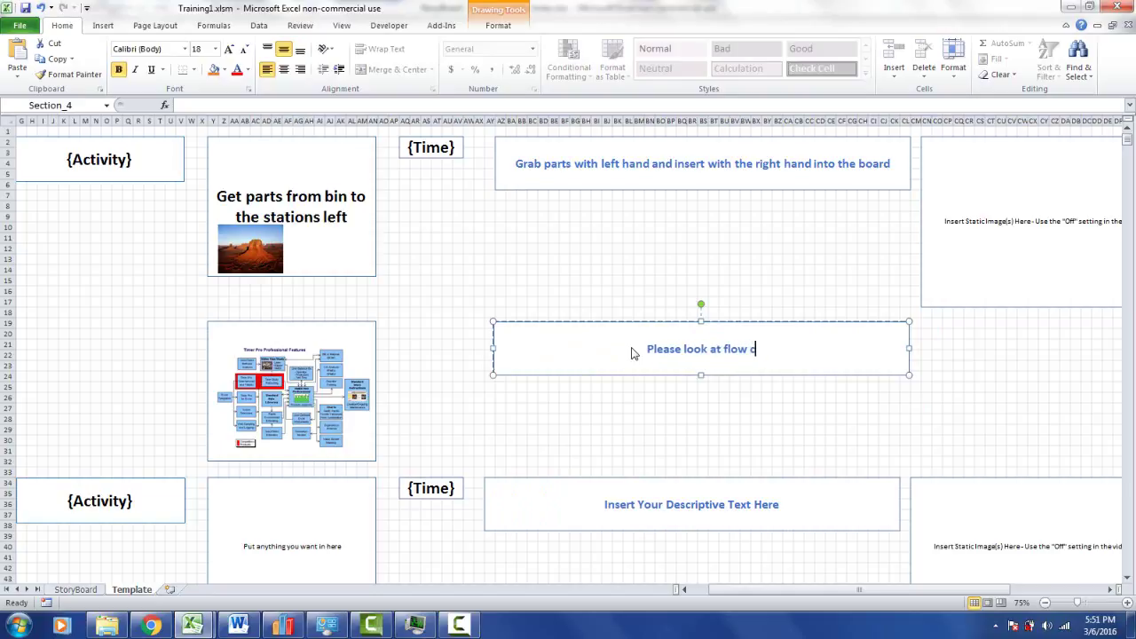
pyautogui.write('hart for details')
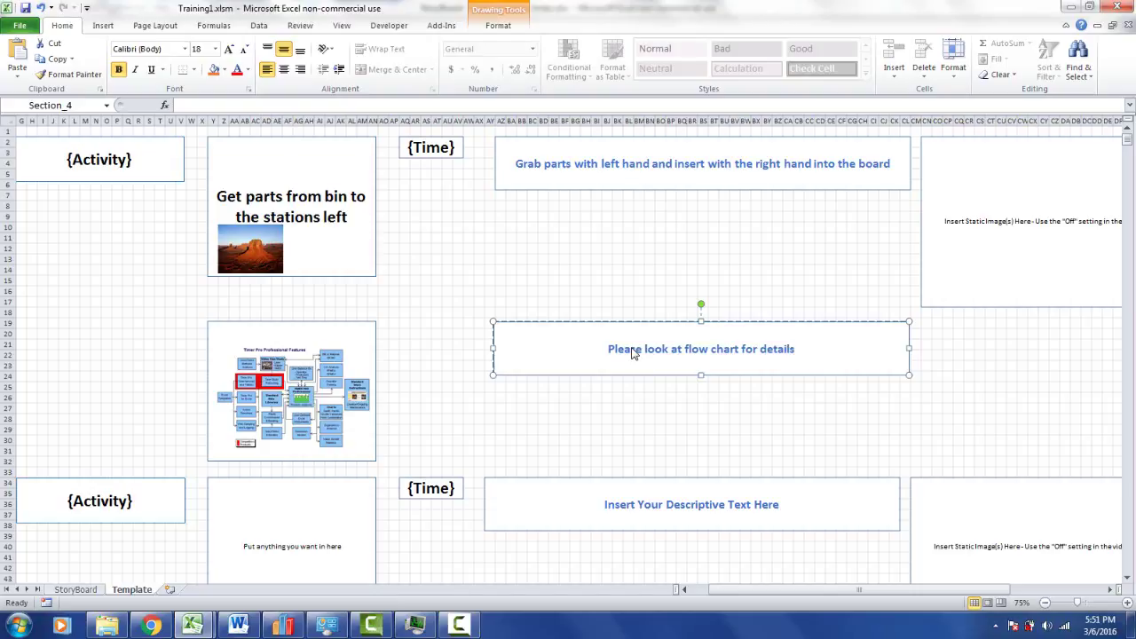
pyautogui.click(657, 448)
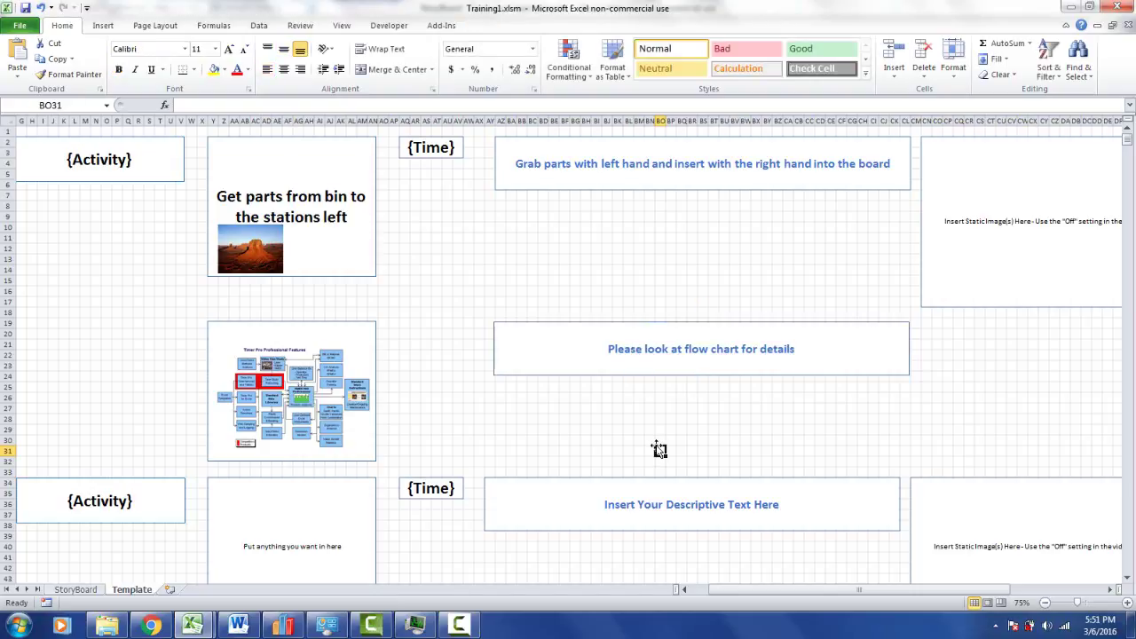
pyautogui.click(78, 590)
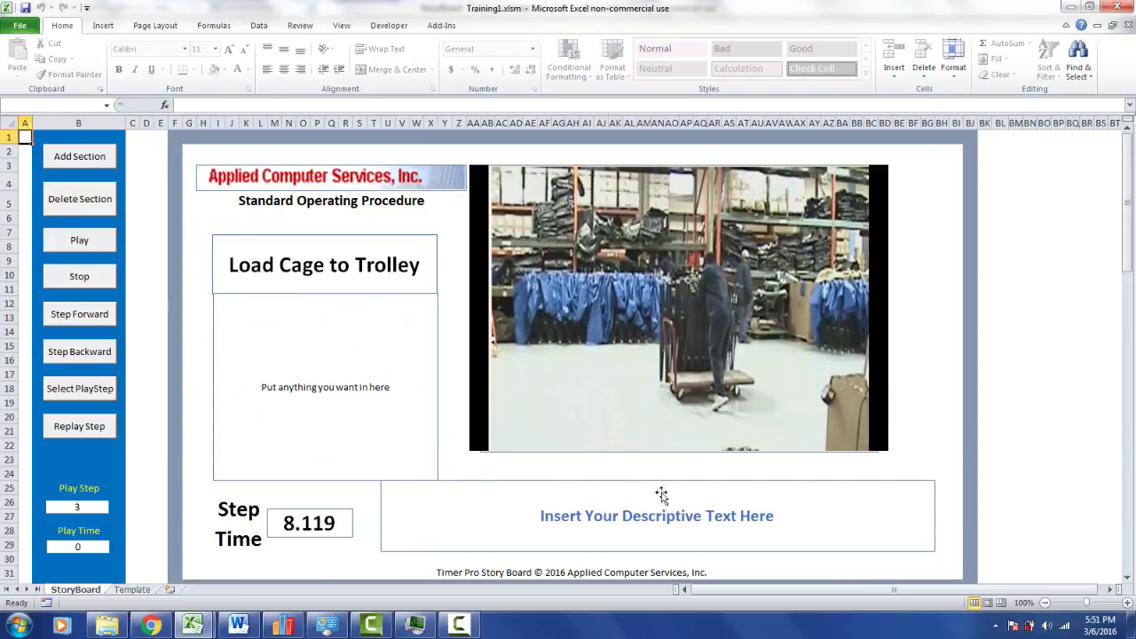
pyautogui.click(93, 246)
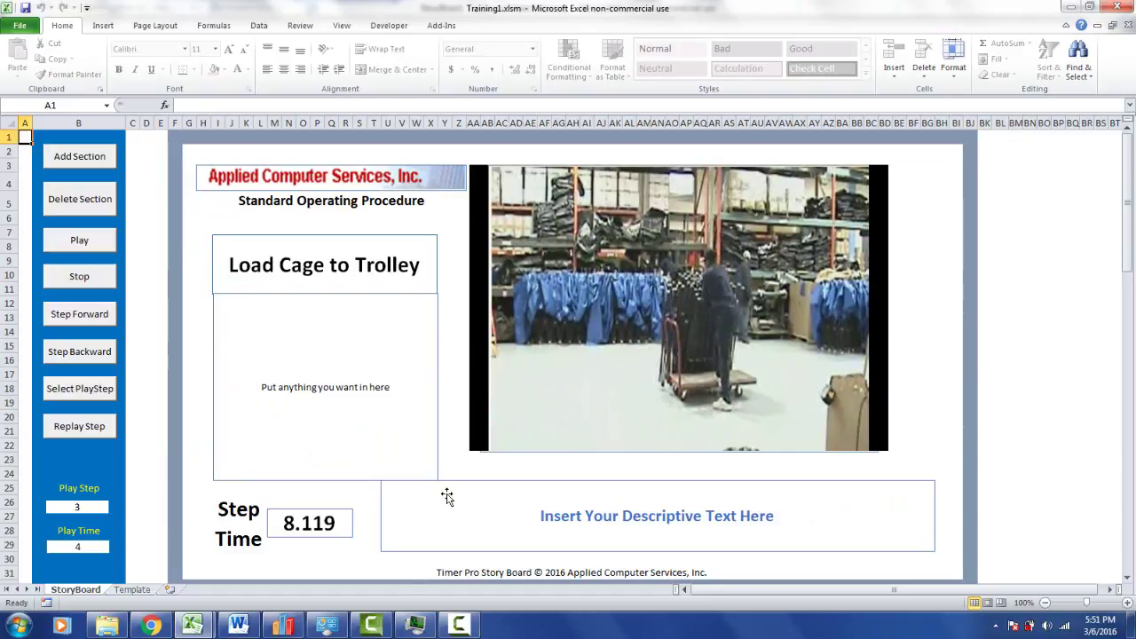
pyautogui.click(128, 591)
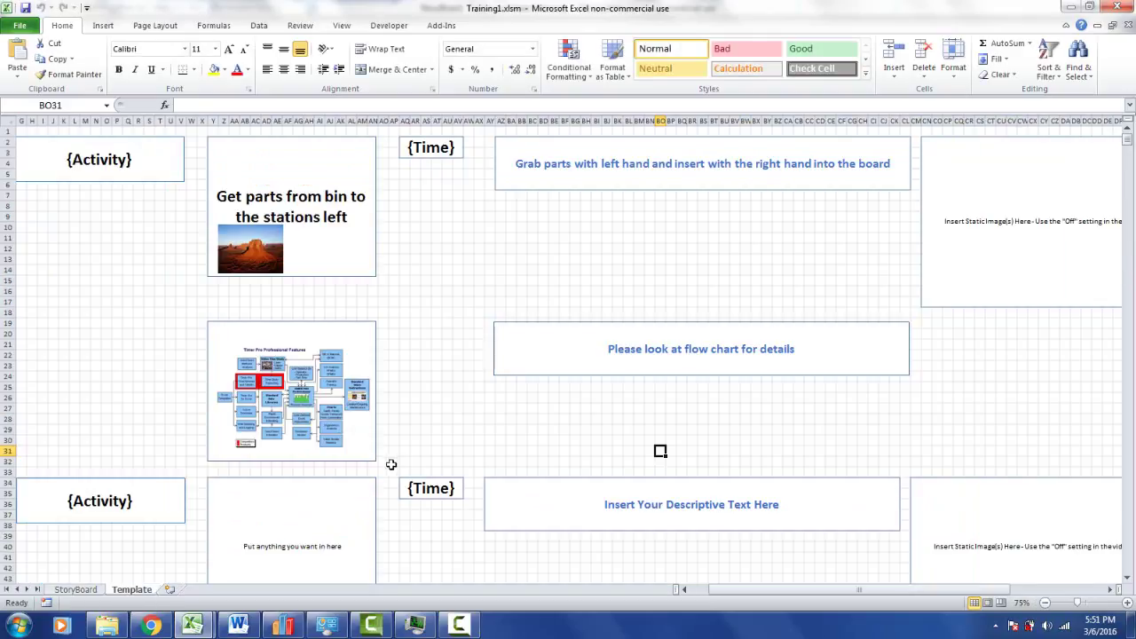
pyautogui.moveTo(744, 595); pyautogui.dragTo(701, 596)
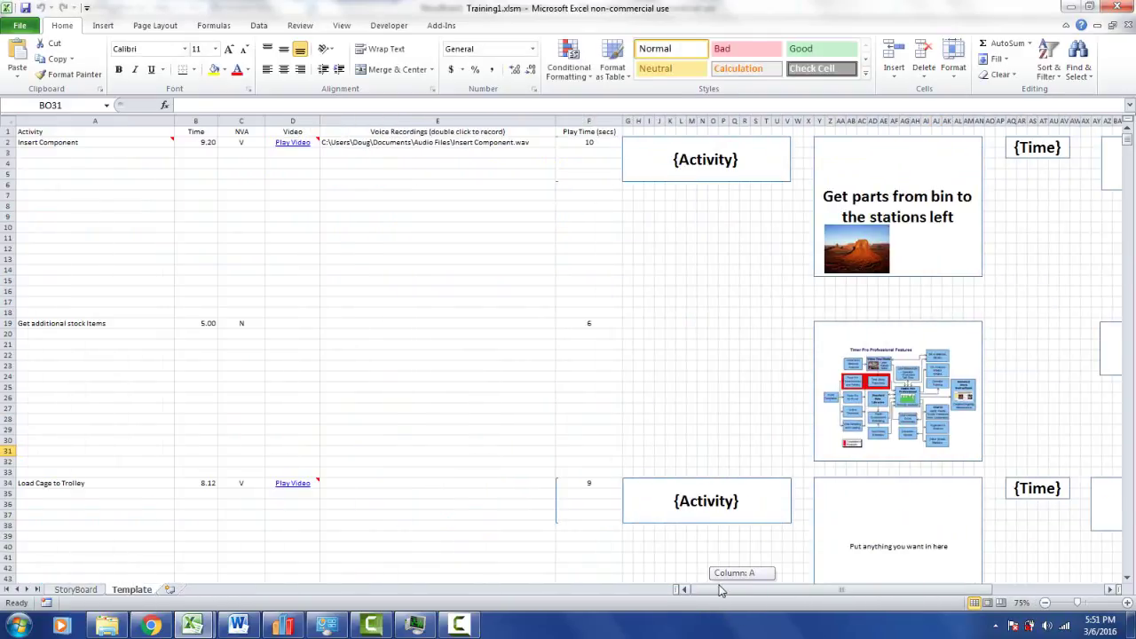